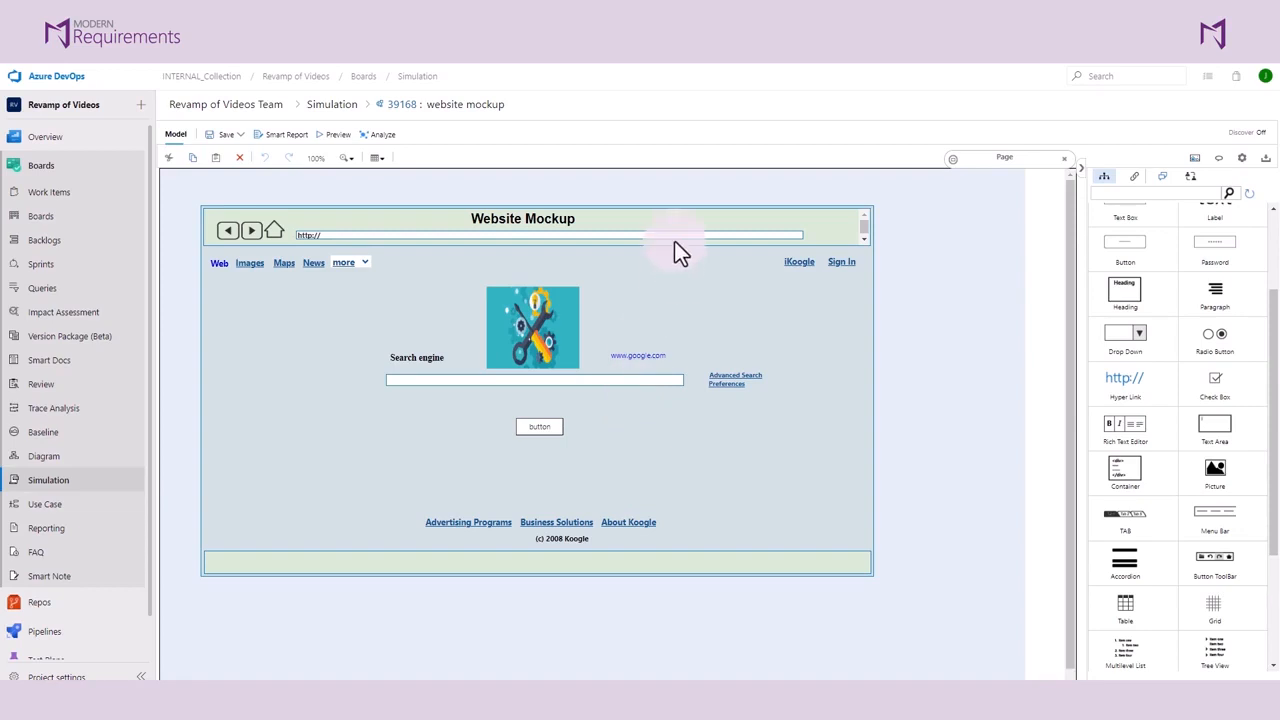
{"action": "left_click", "coordinate": [1143, 186]}
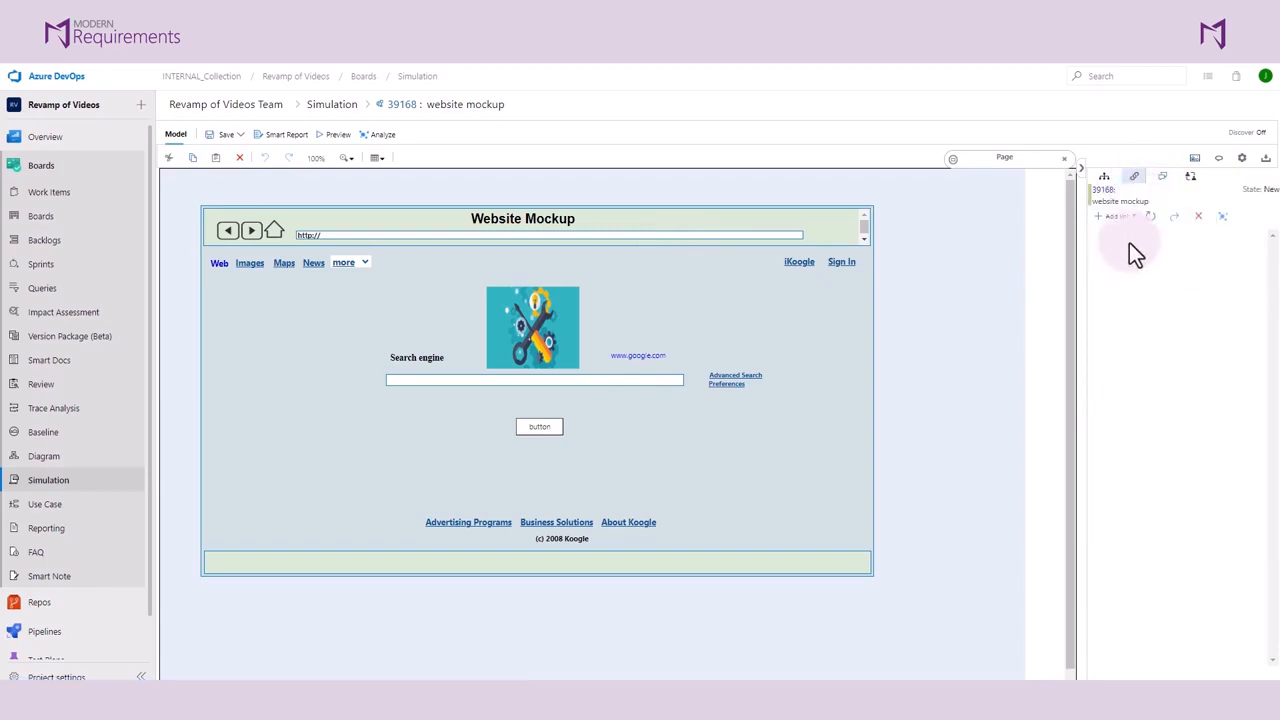
{"action": "left_click", "coordinate": [1131, 226]}
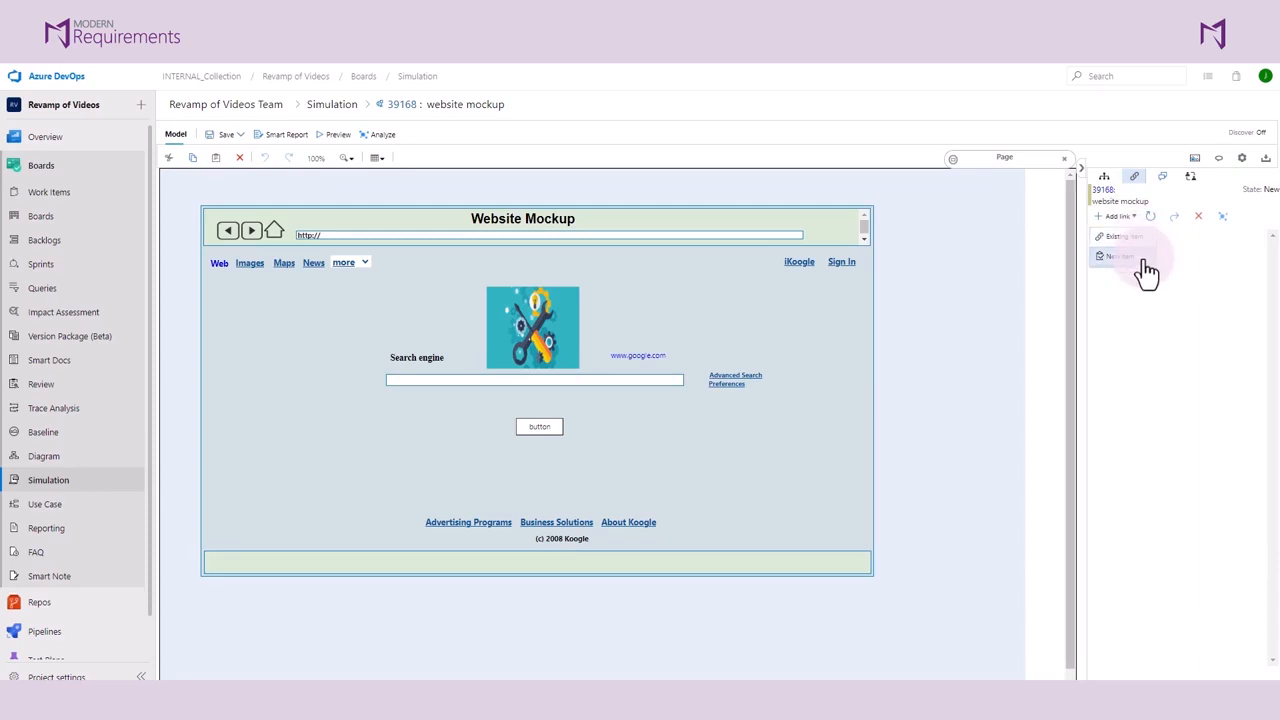
{"action": "left_click", "coordinate": [634, 234]}
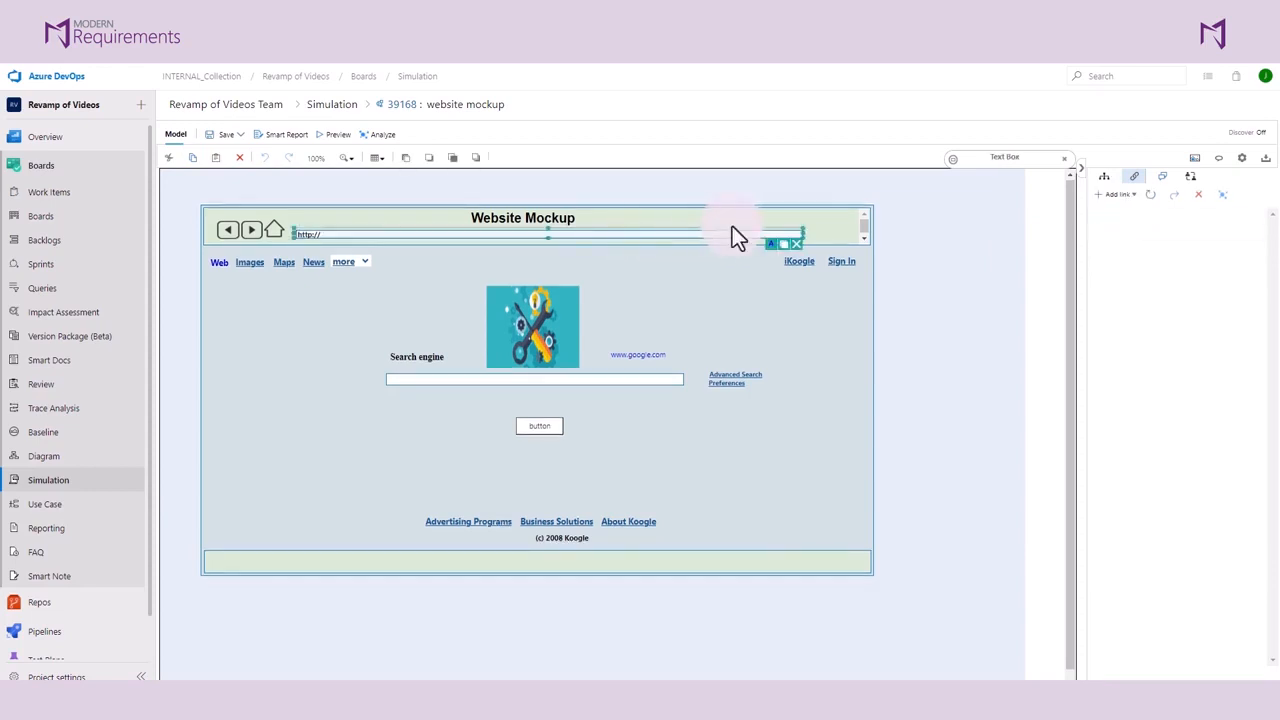
{"action": "left_click", "coordinate": [646, 247]}
{"action": "left_click", "coordinate": [663, 237]}
{"action": "left_click", "coordinate": [1118, 198]}
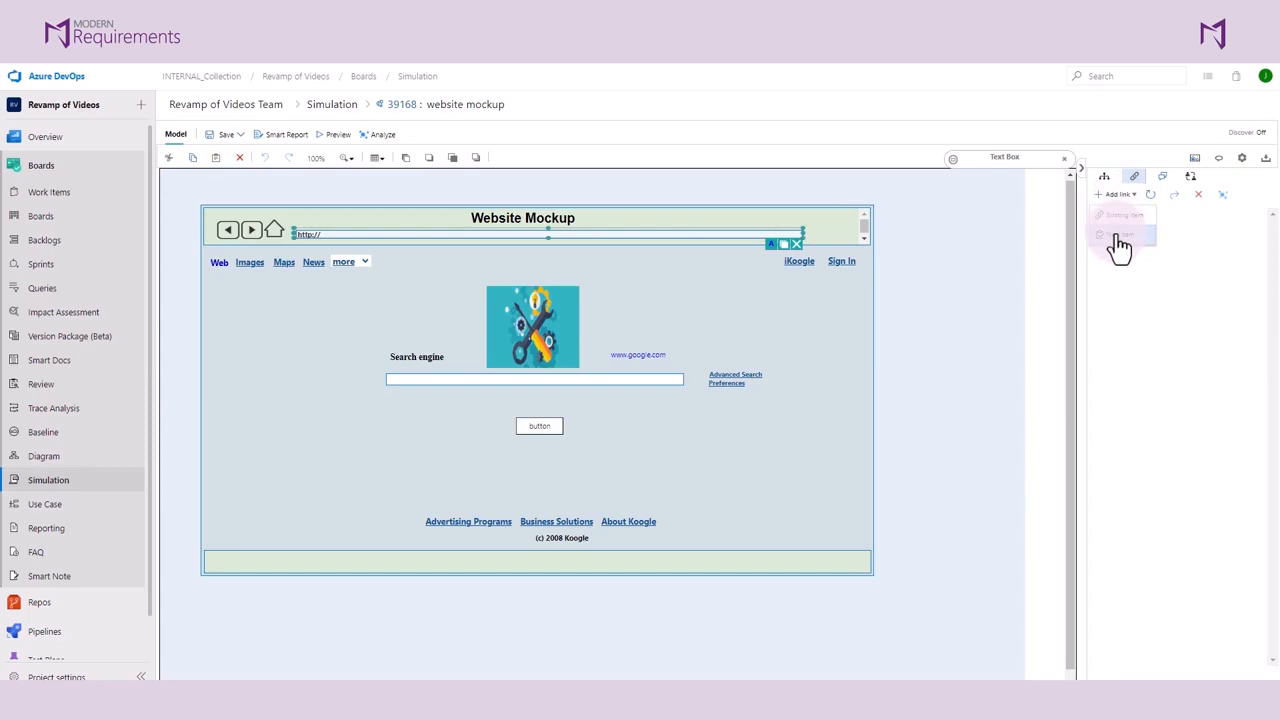
{"action": "left_click", "coordinate": [1121, 237]}
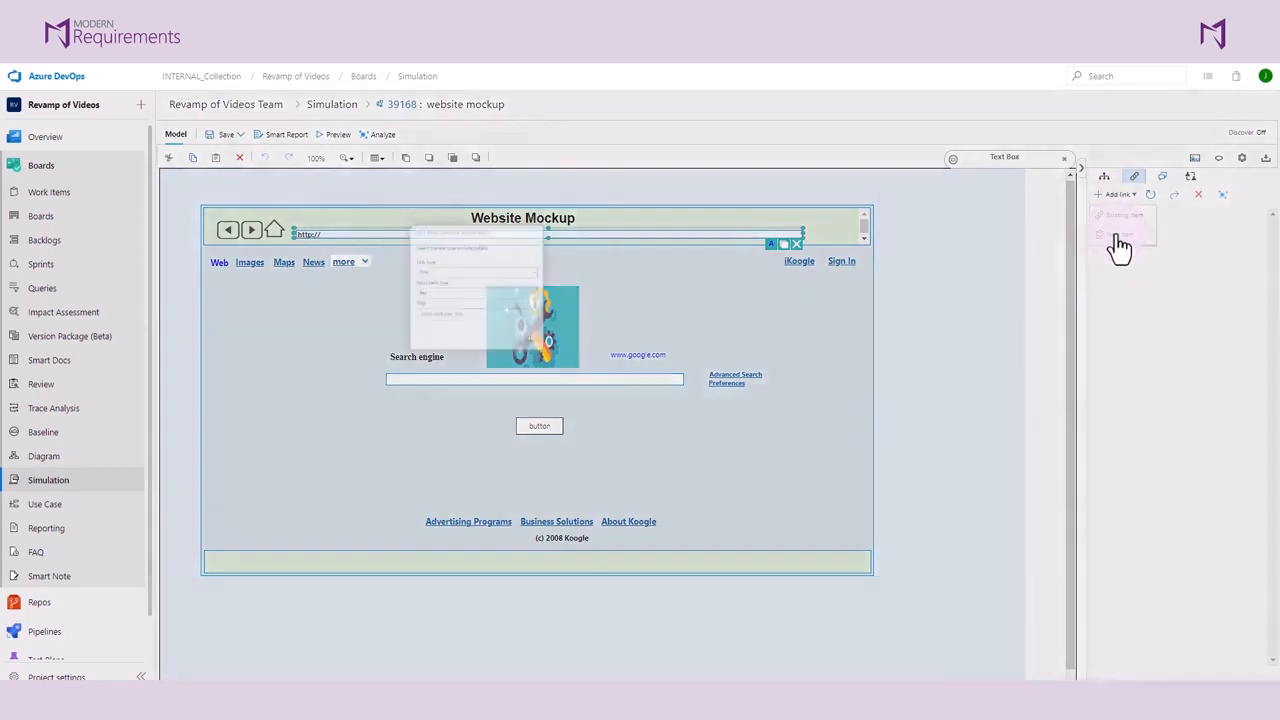
Step: Create the linked work item as a User Story titled "a user can search using the toolbar"
{"action": "left_click", "coordinate": [810, 370]}
{"action": "scroll", "coordinate": [768, 423], "scroll_direction": "down", "scroll_amount": 3}
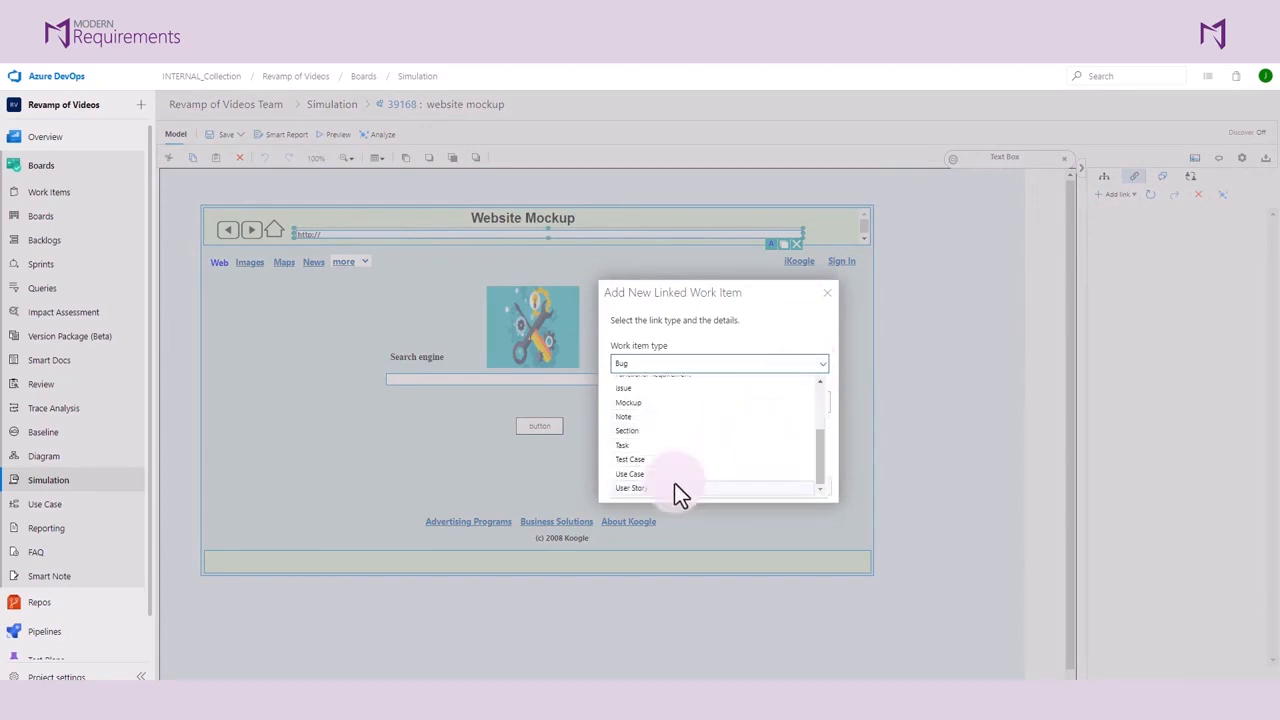
{"action": "left_click", "coordinate": [671, 488]}
{"action": "key", "text": "Tab"}
{"action": "type", "text": "a user can"}
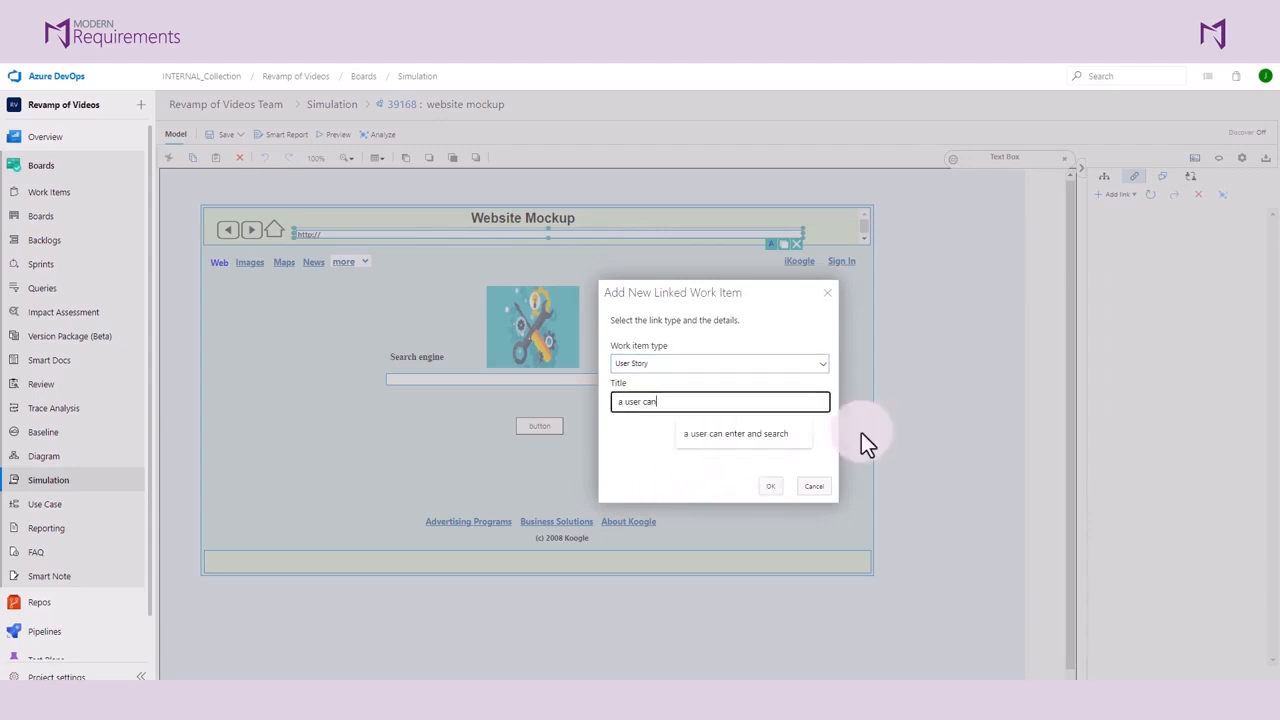
{"action": "type", "text": " search "}
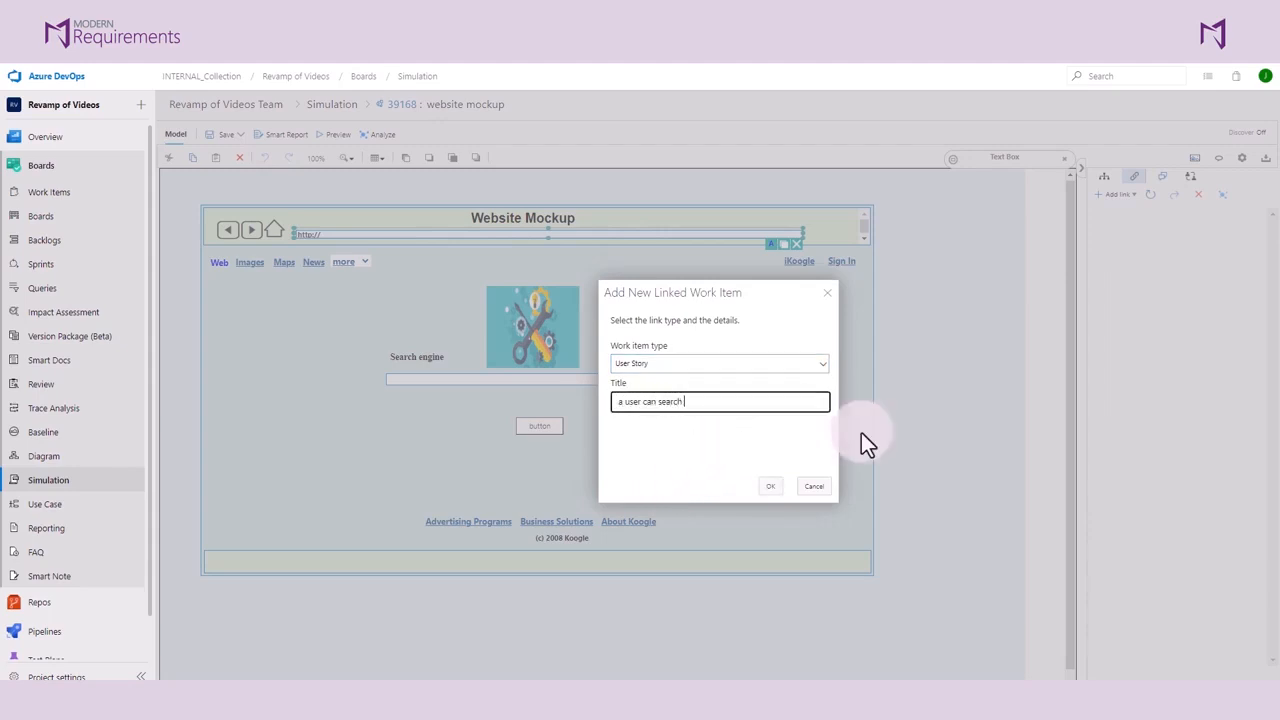
{"action": "type", "text": "using the toolbar"}
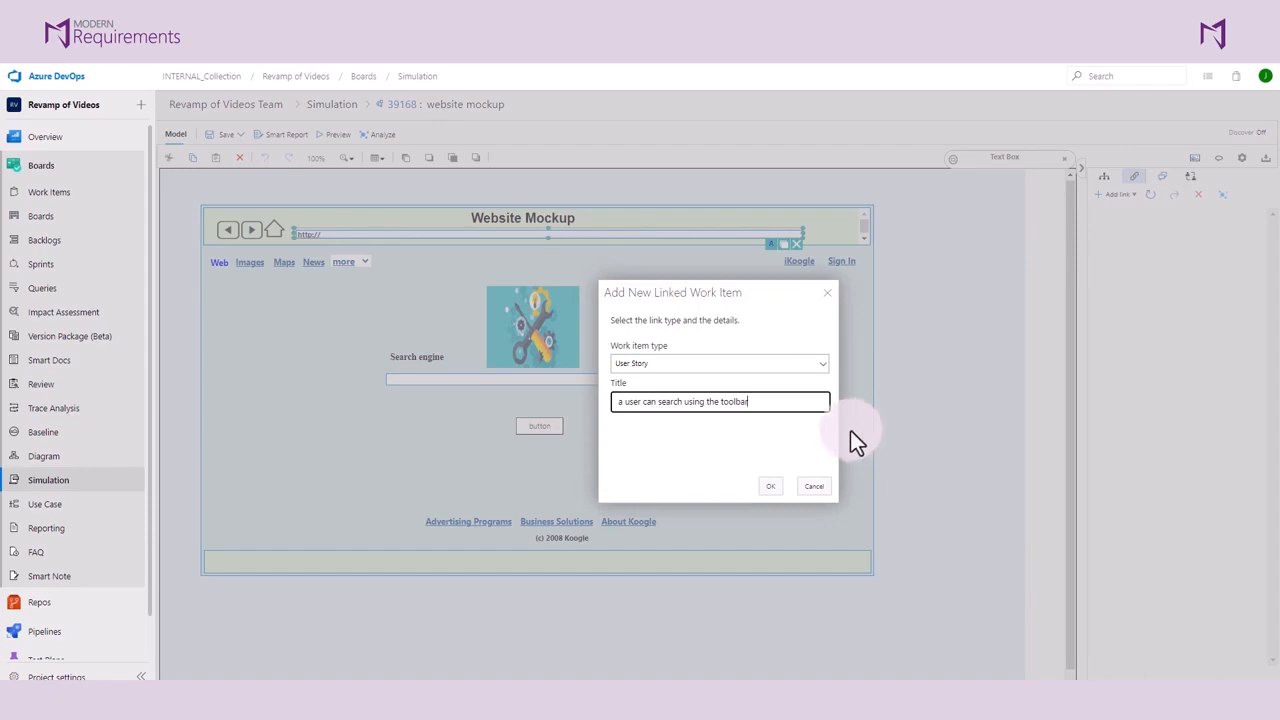
{"action": "left_click", "coordinate": [784, 485]}
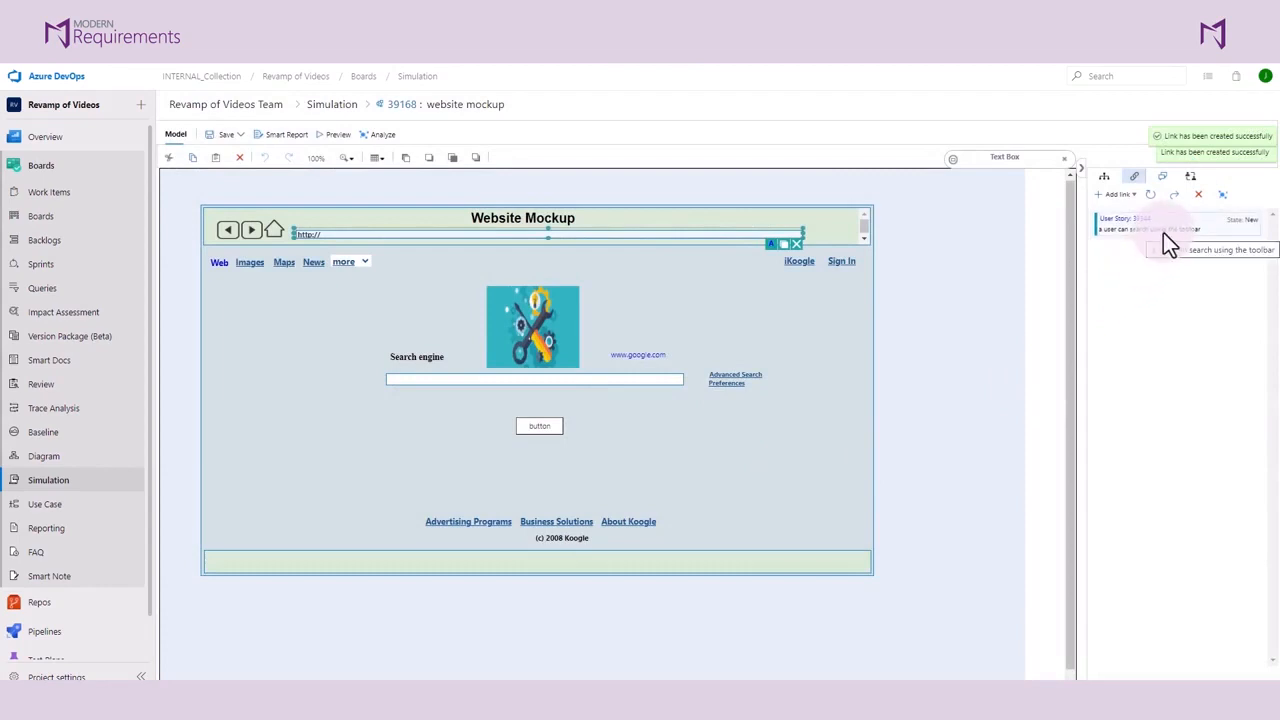
Step: Start linking an existing work item to the text box below the Search engine label and open the work item finder
{"action": "left_click", "coordinate": [628, 380]}
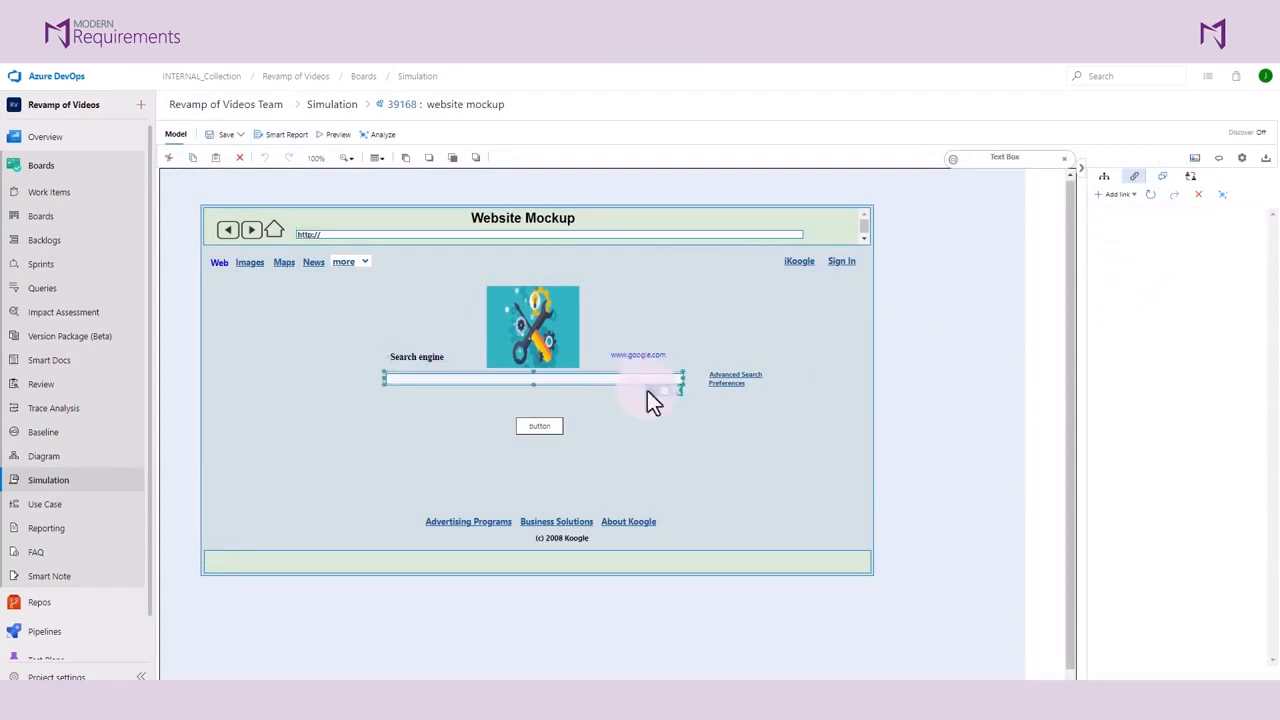
{"action": "left_click", "coordinate": [697, 275]}
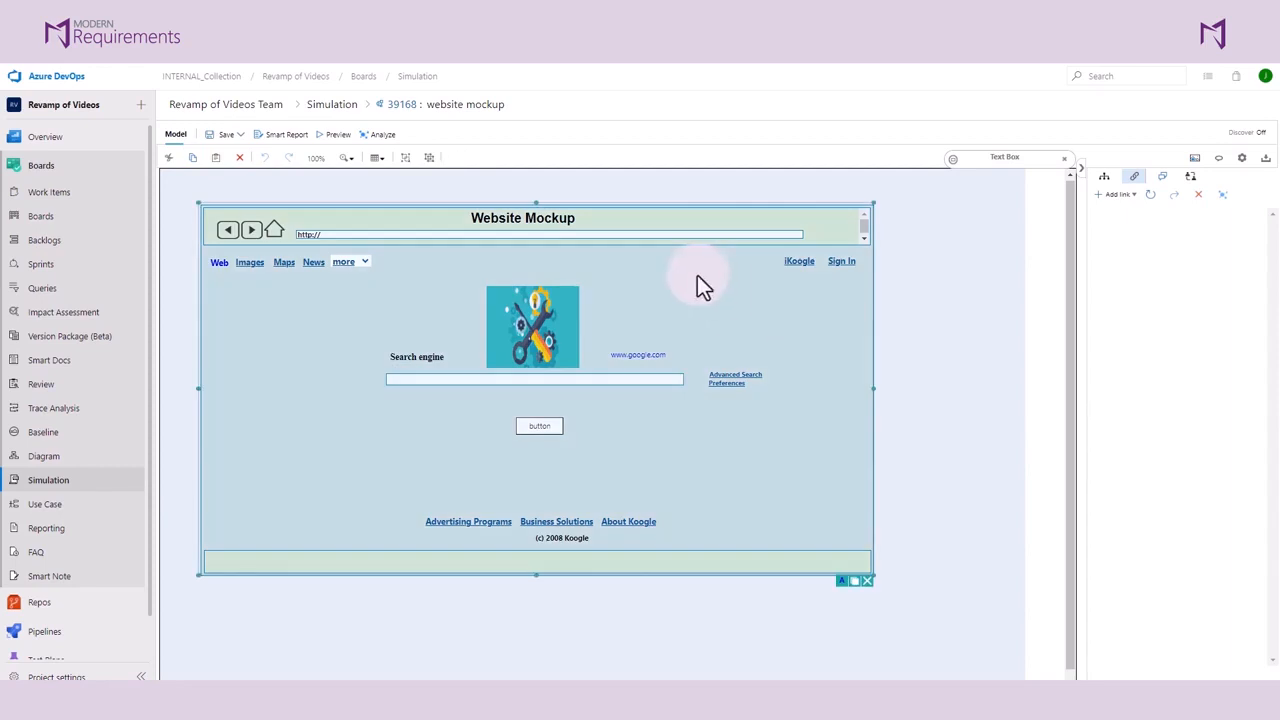
{"action": "left_click", "coordinate": [658, 379]}
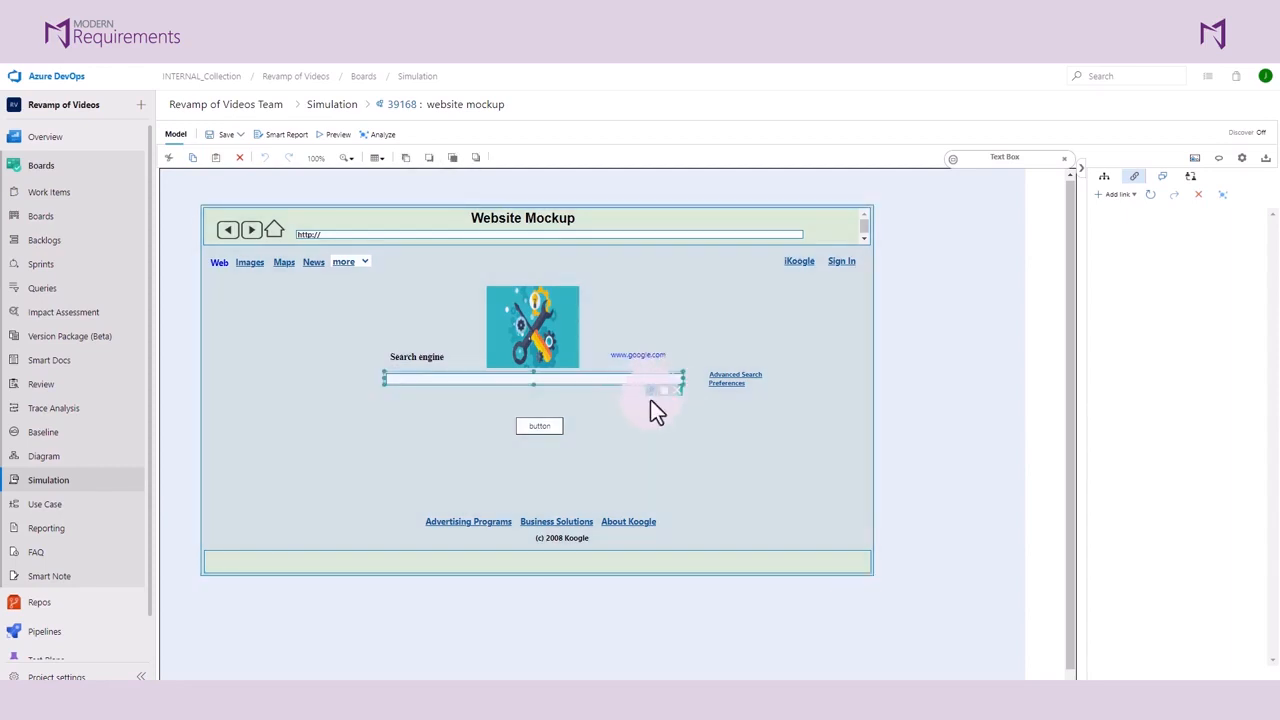
{"action": "left_click", "coordinate": [1128, 208]}
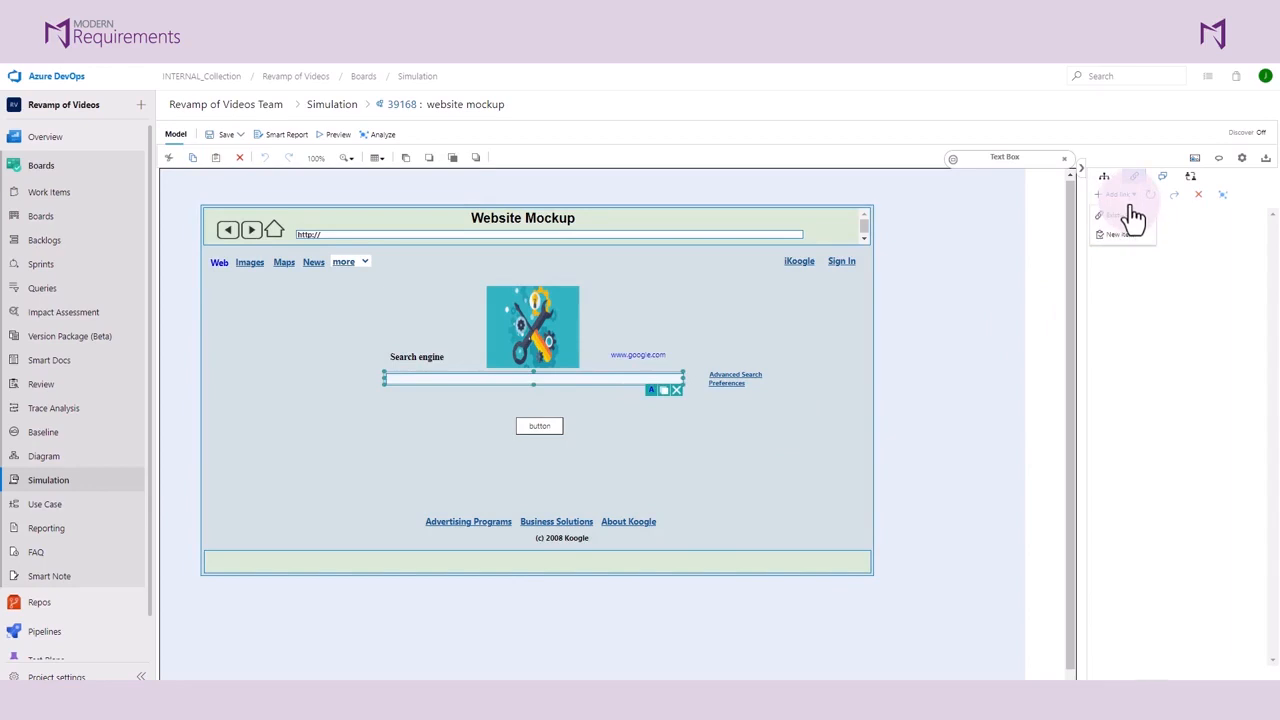
{"action": "left_click", "coordinate": [1136, 217]}
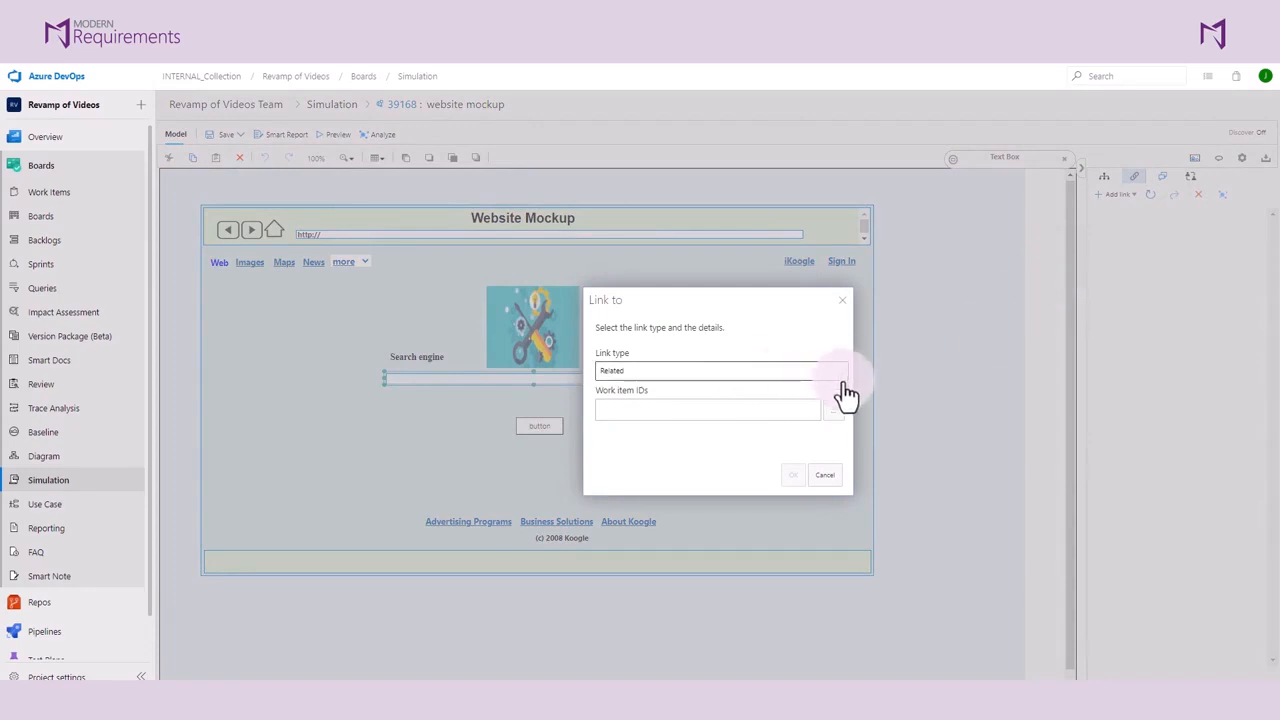
{"action": "left_click", "coordinate": [834, 414]}
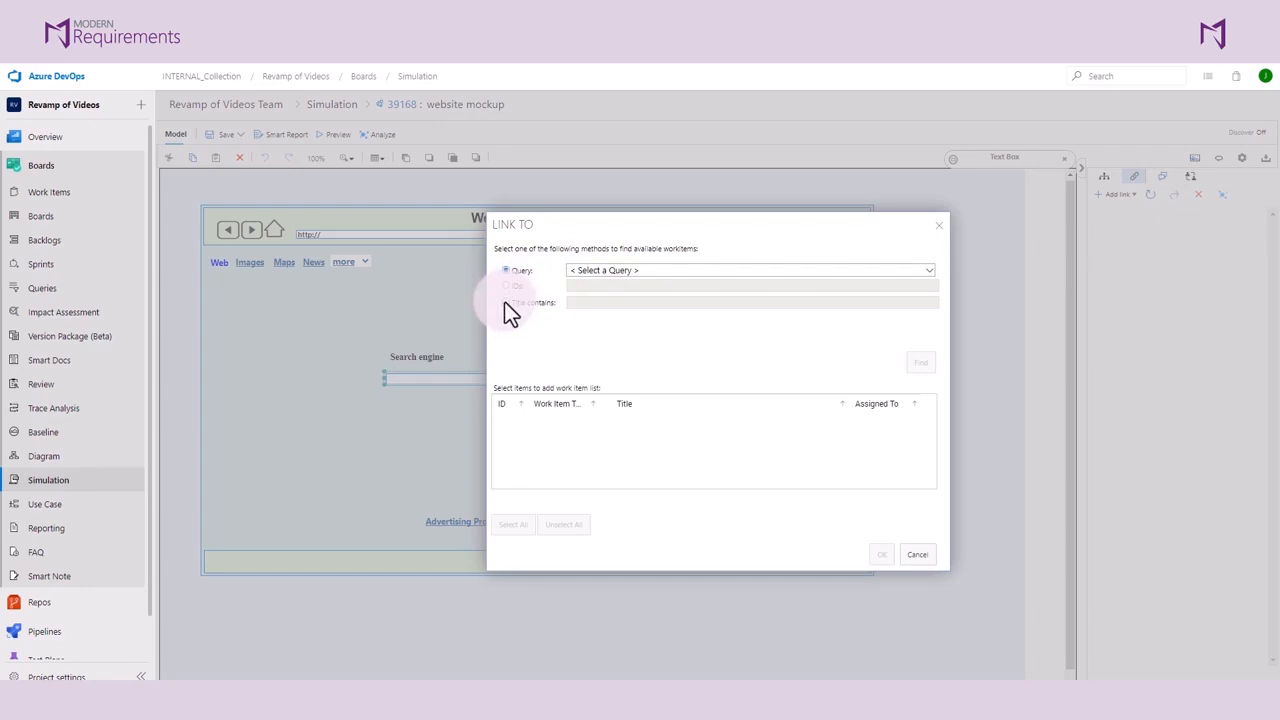
Step: Find work items whose title contains "user"
{"action": "left_click", "coordinate": [504, 301]}
{"action": "left_click", "coordinate": [594, 300]}
{"action": "type", "text": "user"}
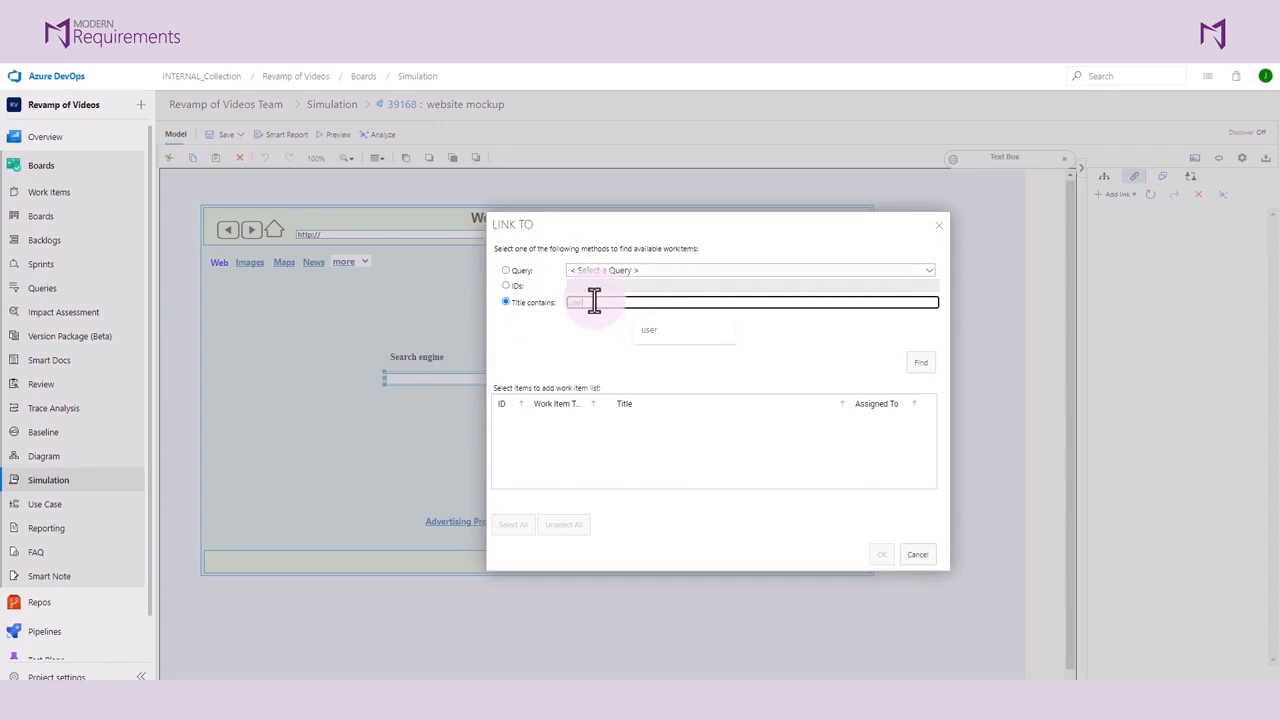
{"action": "key", "text": "Return"}
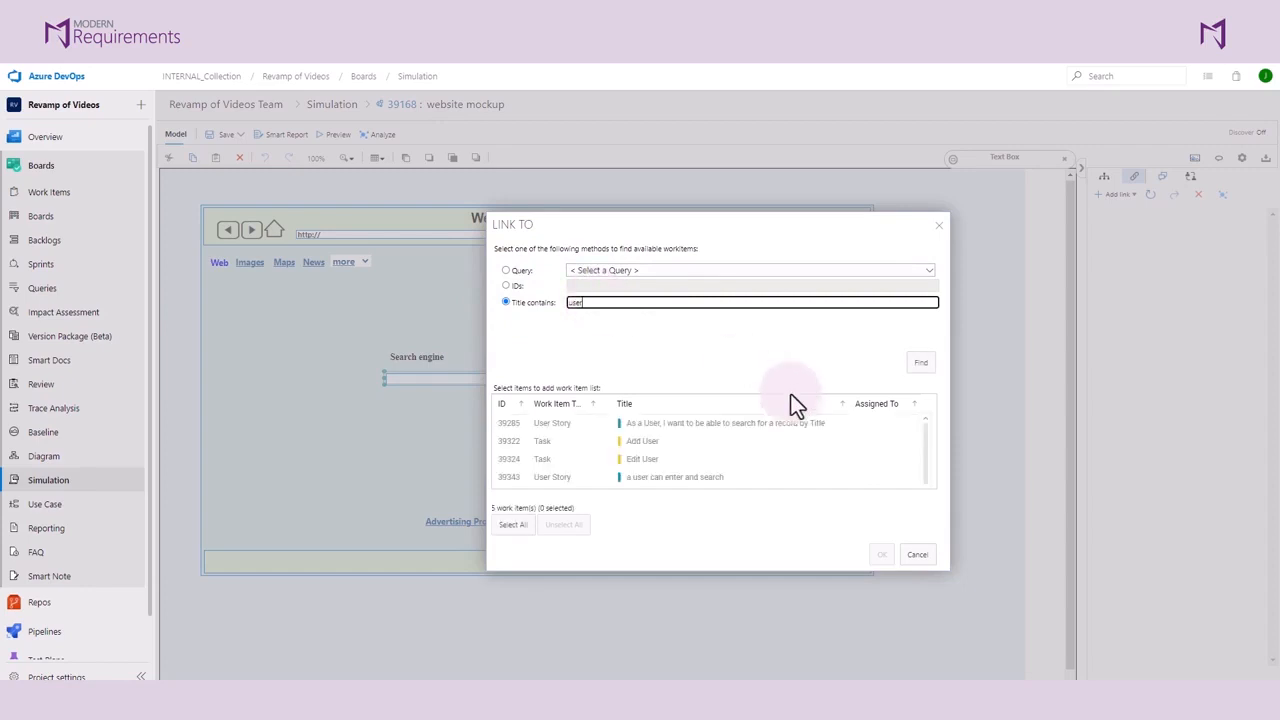
Step: Link the user story "As a User, I want to be able to search for a record by Title" and recheck the text box's links
{"action": "scroll", "coordinate": [845, 426], "scroll_direction": "down", "scroll_amount": 1}
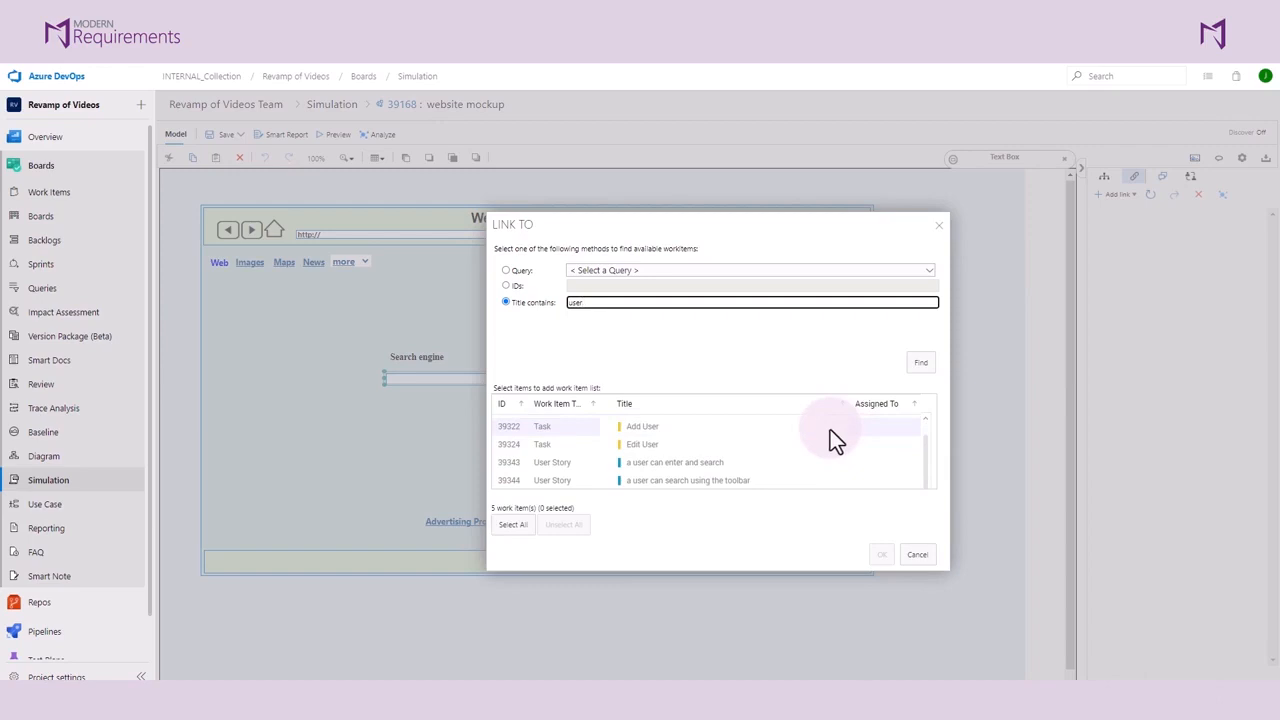
{"action": "scroll", "coordinate": [830, 429], "scroll_direction": "up", "scroll_amount": 1}
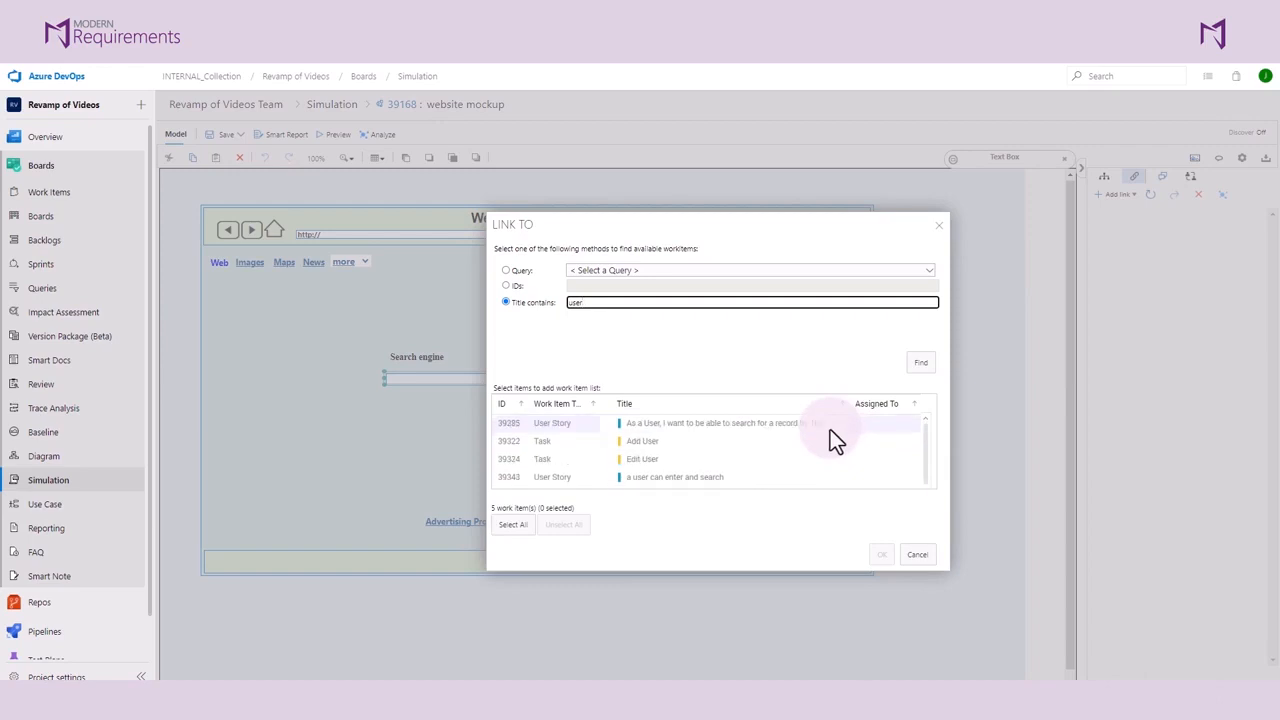
{"action": "left_click", "coordinate": [770, 421]}
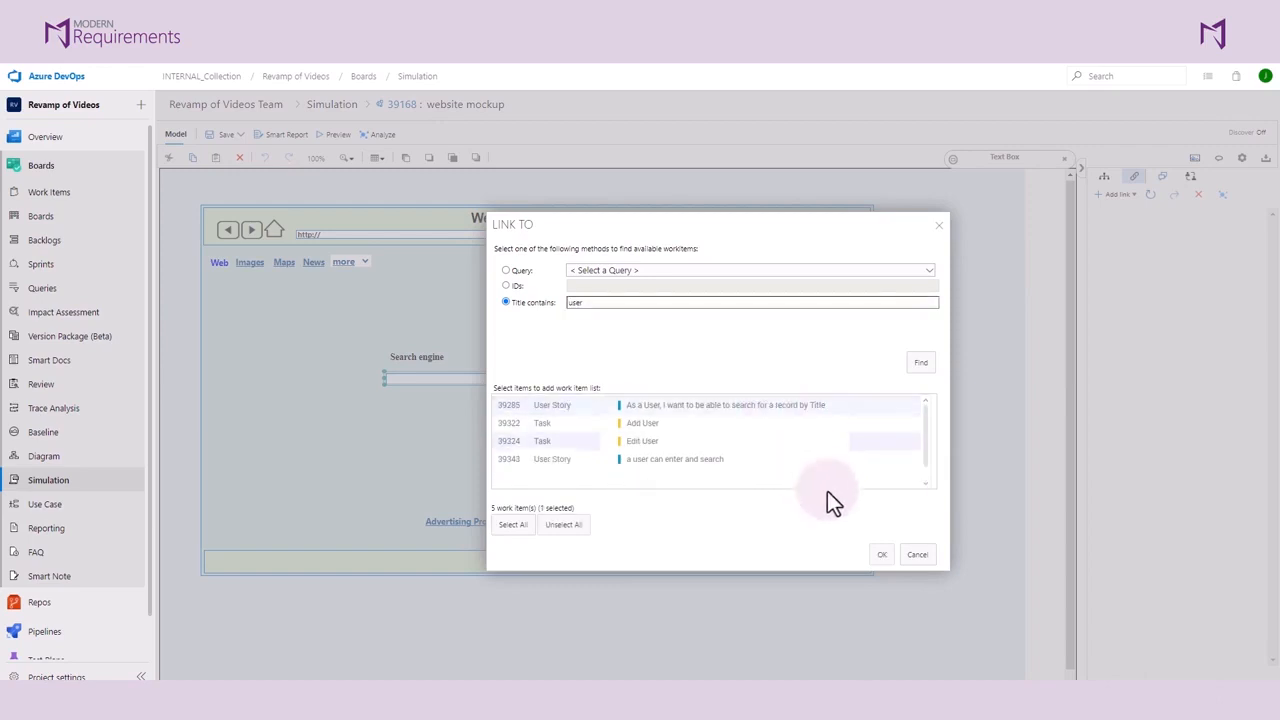
{"action": "left_click", "coordinate": [882, 556]}
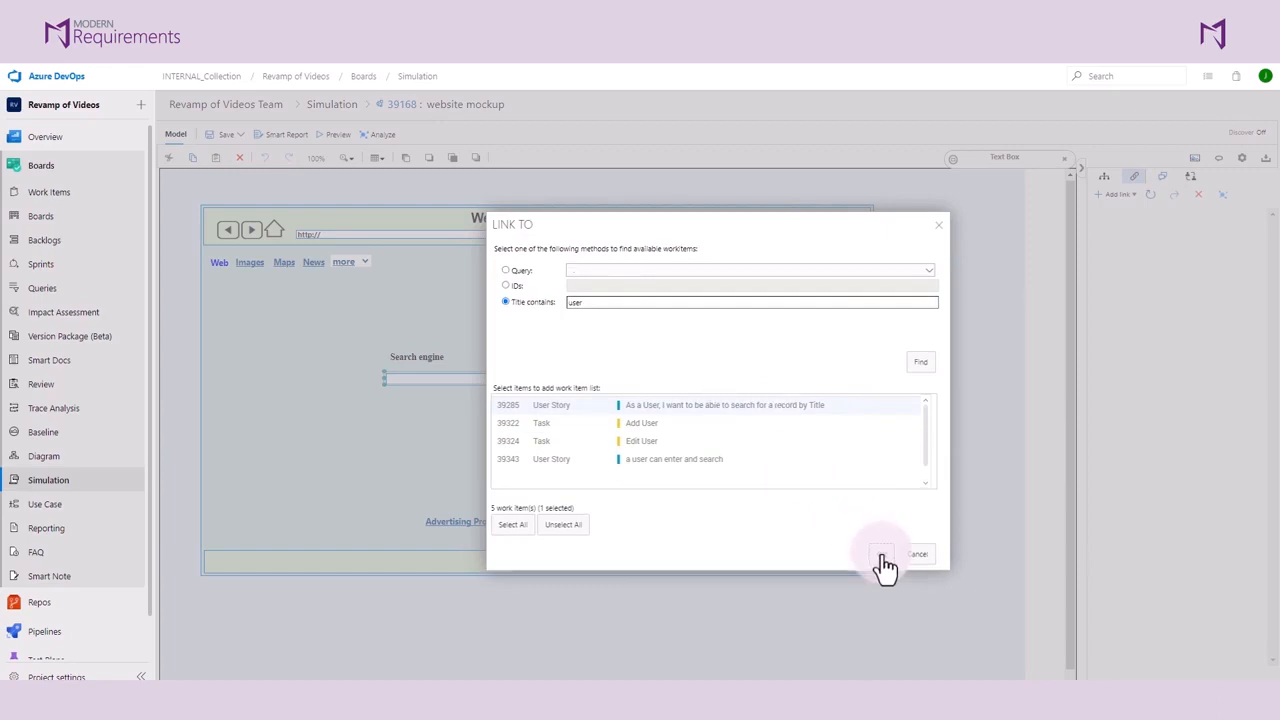
{"action": "left_click", "coordinate": [795, 477]}
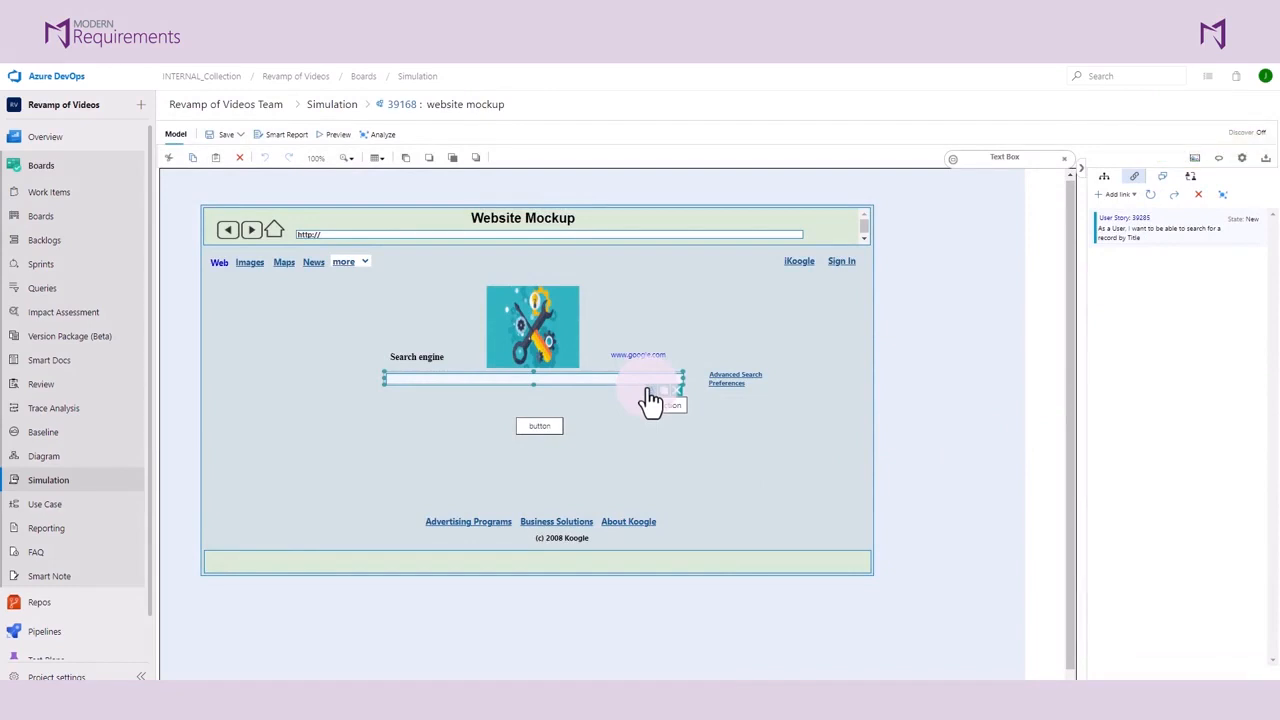
{"action": "left_click", "coordinate": [792, 329]}
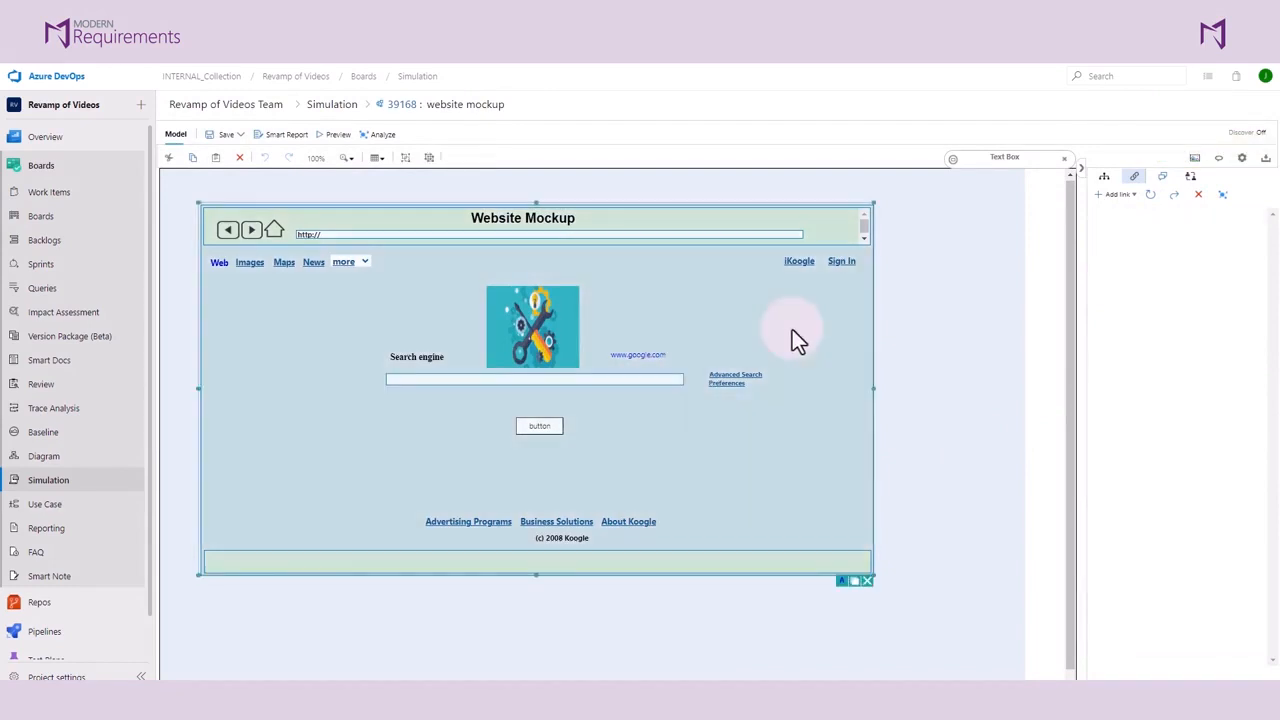
{"action": "left_click", "coordinate": [608, 381]}
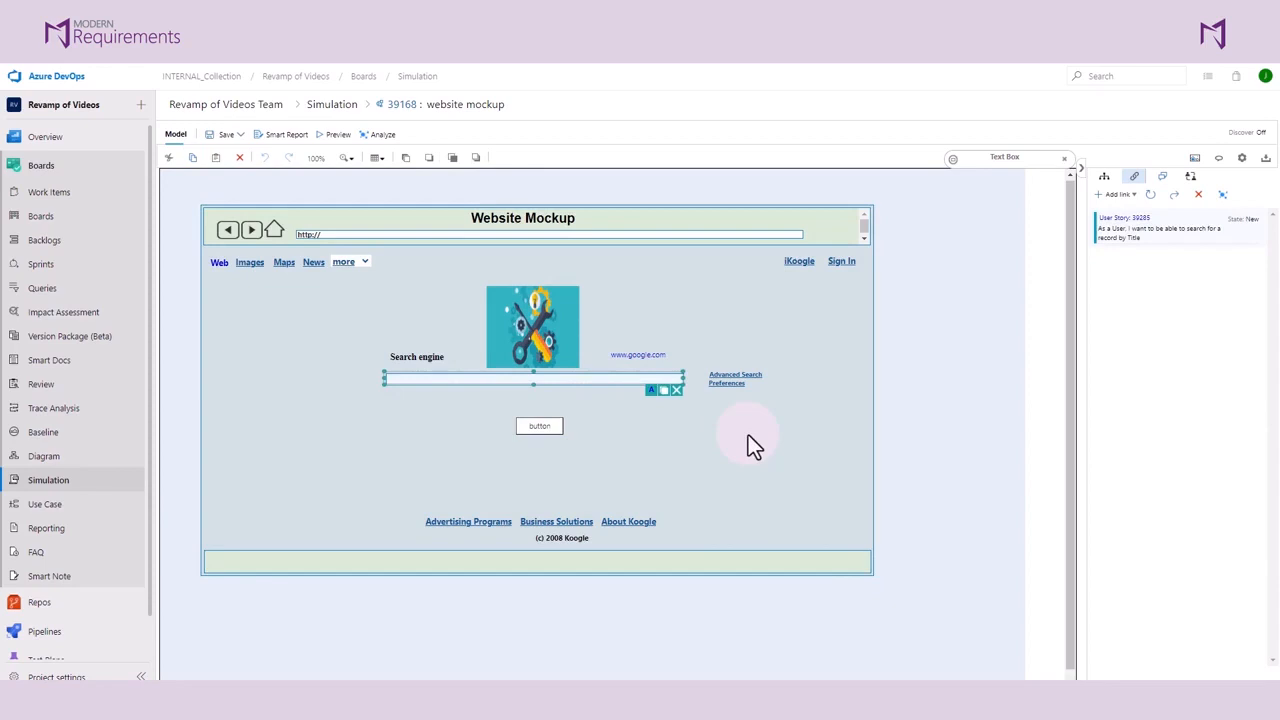
Step: Expand the properties of the mockup's button and set its navigation to Existing Mockups
{"action": "left_click", "coordinate": [540, 426]}
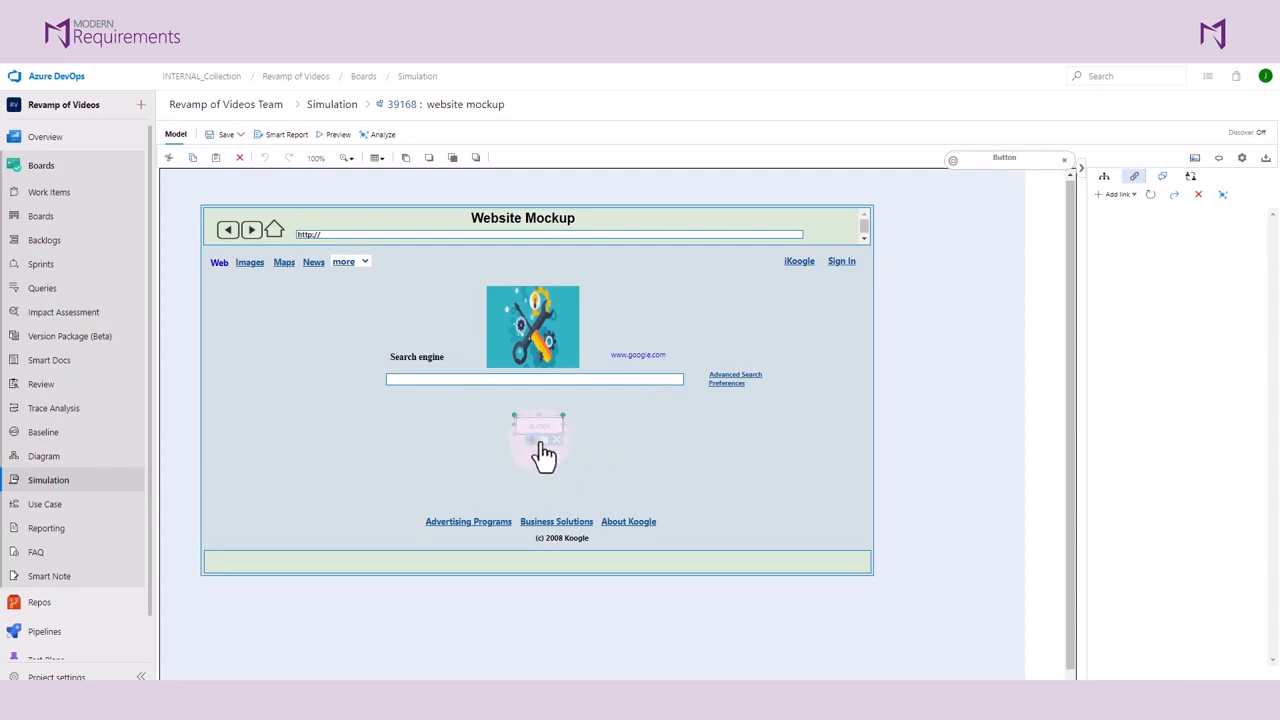
{"action": "left_click", "coordinate": [991, 166]}
{"action": "left_click_drag", "start_coordinate": [998, 175], "coordinate": [778, 272]}
{"action": "left_click", "coordinate": [846, 397]}
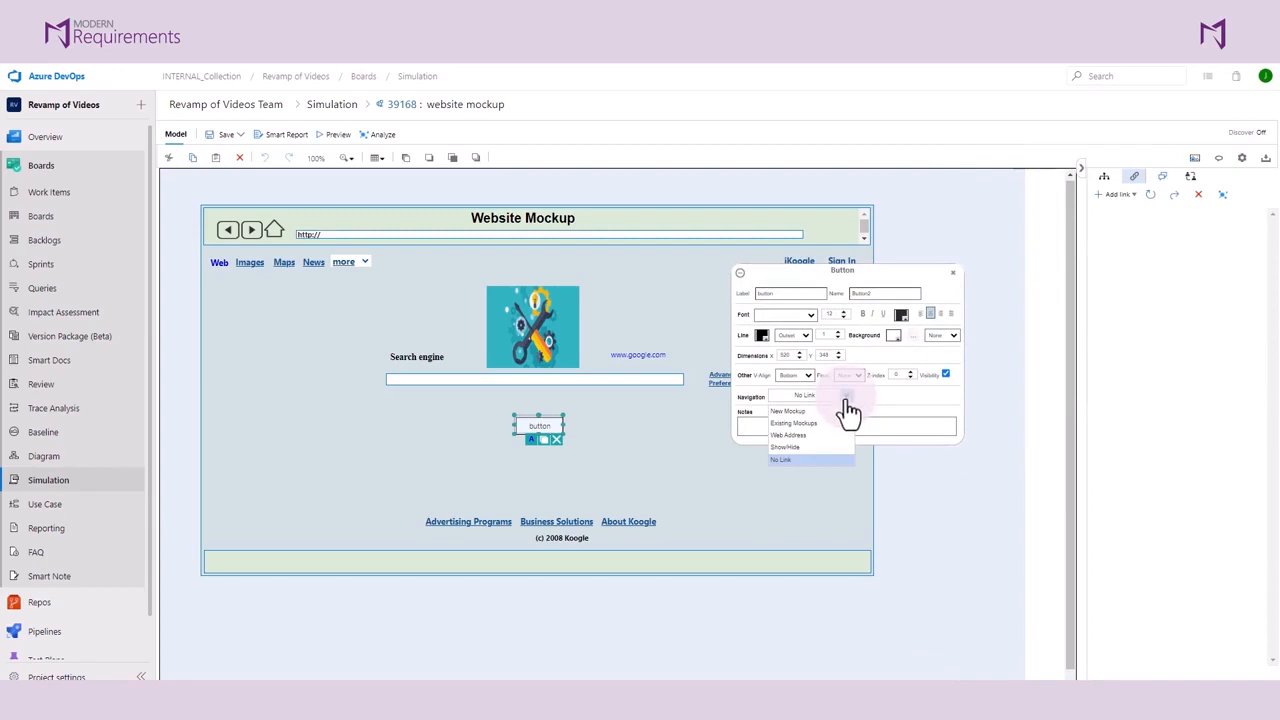
{"action": "left_click", "coordinate": [806, 411]}
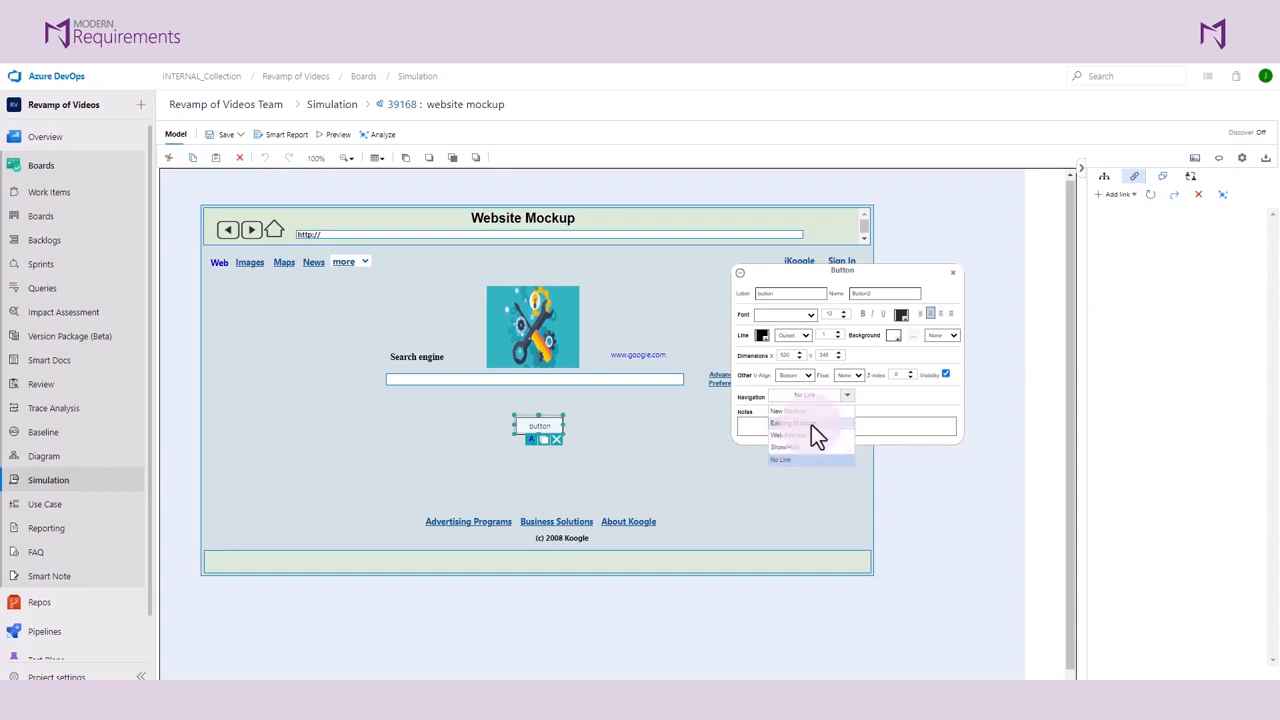
{"action": "left_click", "coordinate": [811, 424]}
Step: Set the button's navigation target to bank web Mockup, choose the second open-in option, and collapse the properties
{"action": "left_click", "coordinate": [727, 396]}
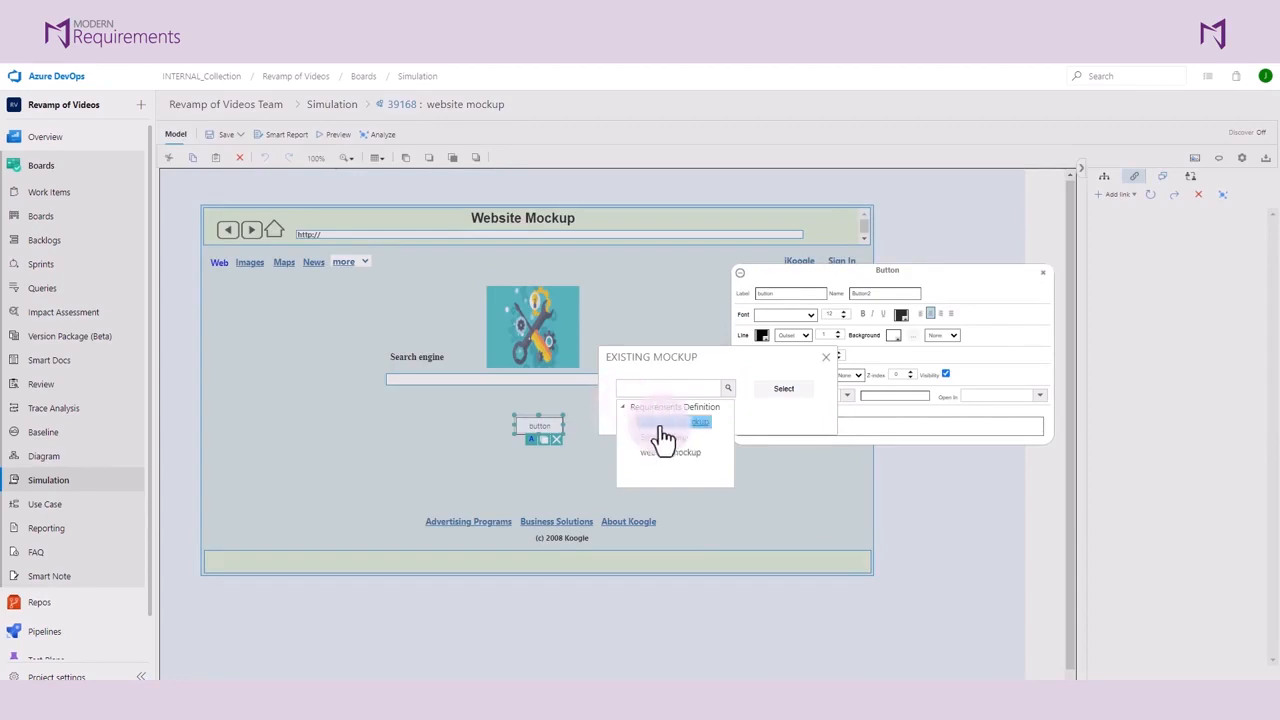
{"action": "left_click", "coordinate": [665, 421]}
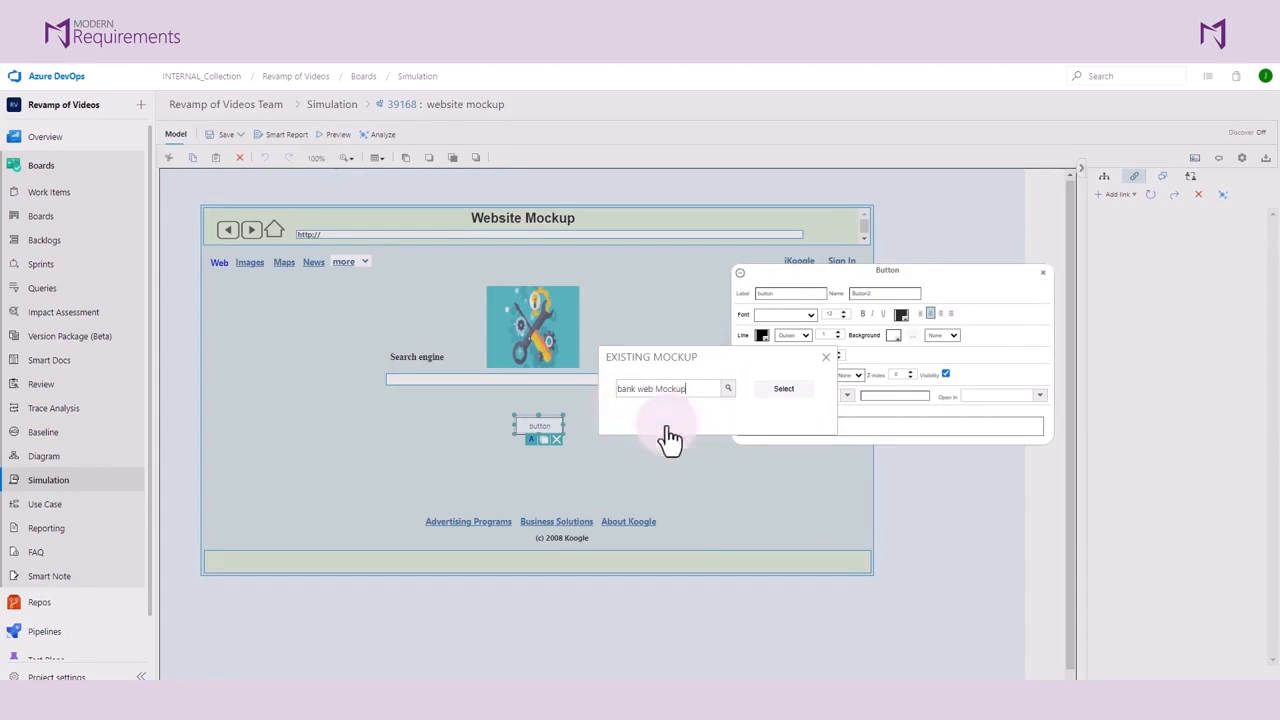
{"action": "left_click", "coordinate": [783, 390]}
{"action": "left_click", "coordinate": [1040, 397]}
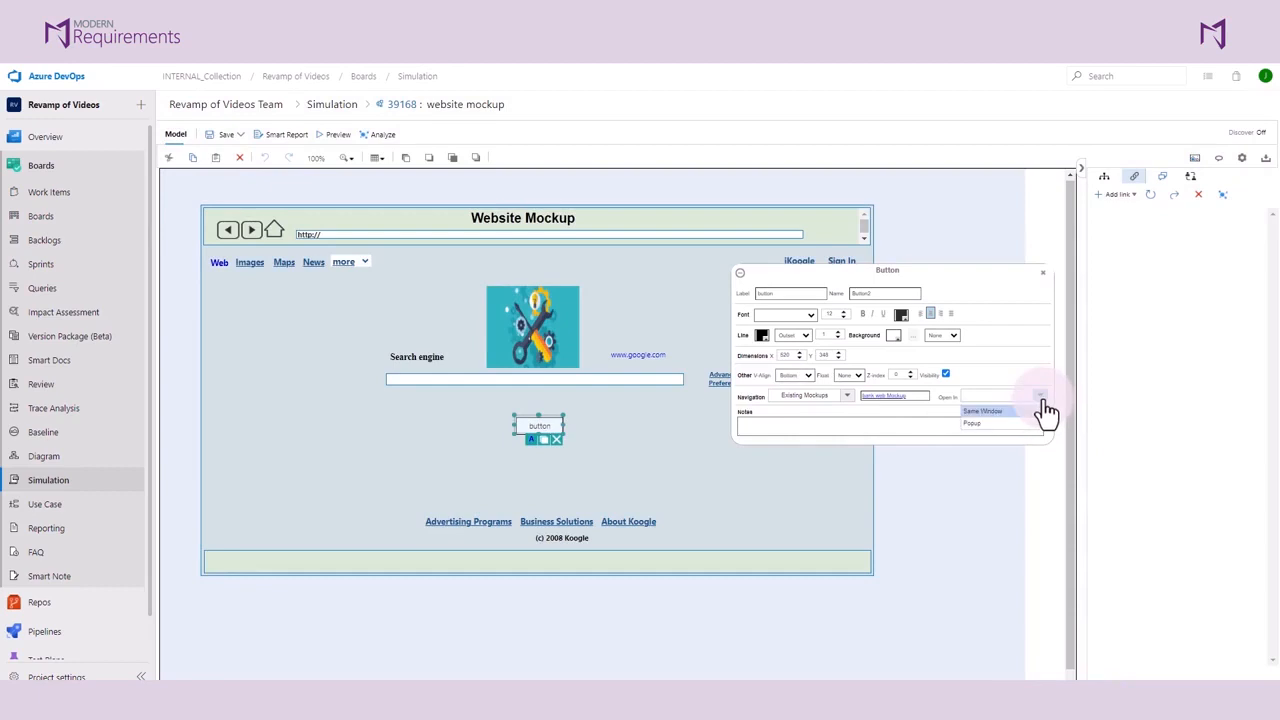
{"action": "left_click", "coordinate": [975, 423]}
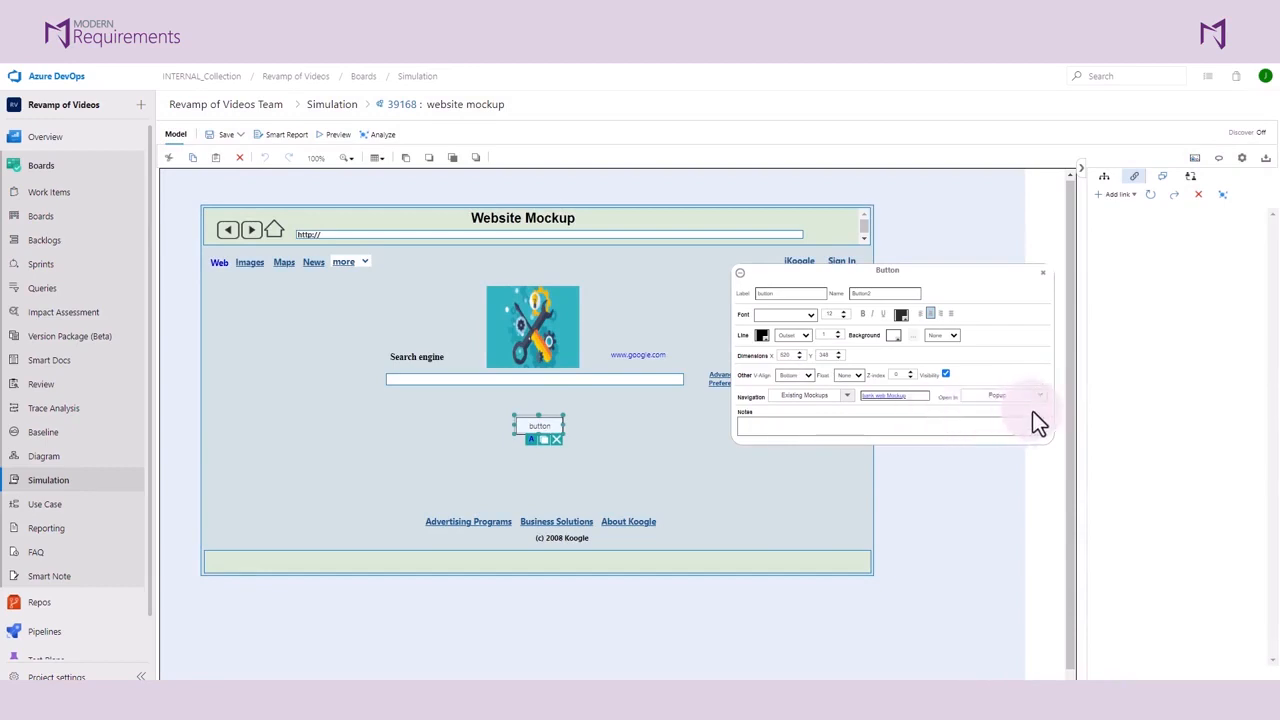
{"action": "left_click", "coordinate": [743, 280]}
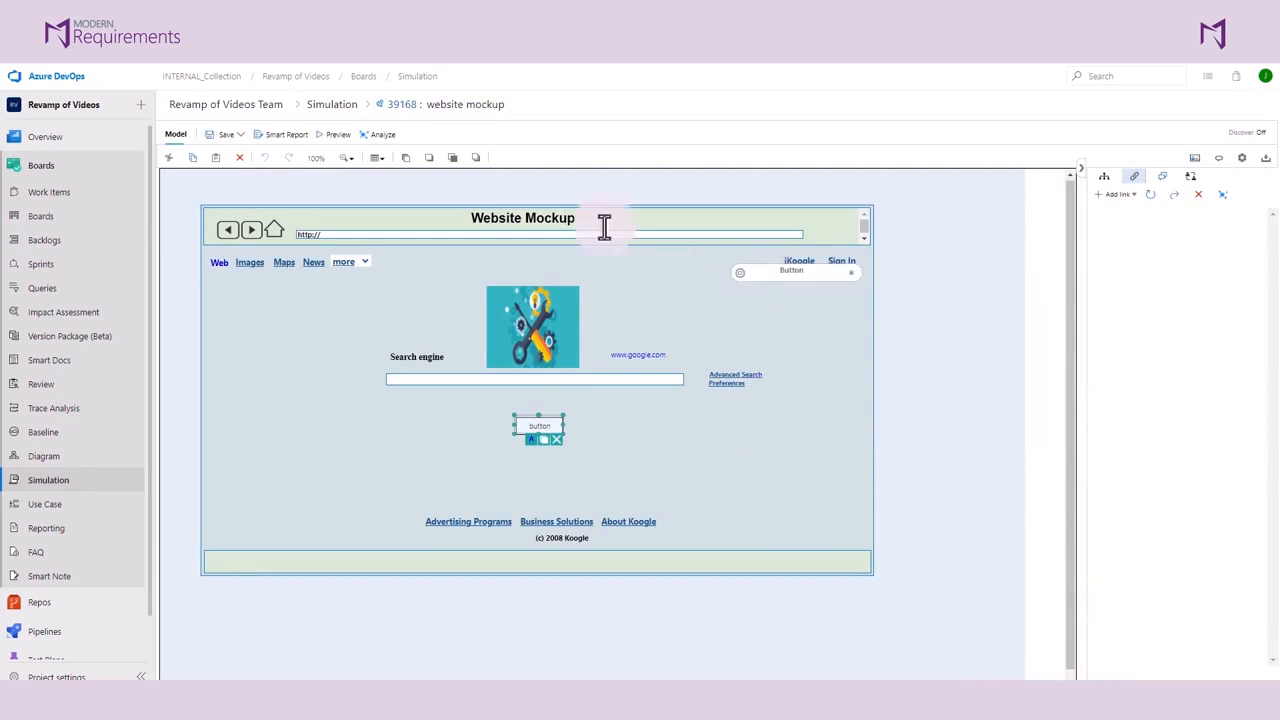
Step: Save and check in the website mockup
{"action": "left_click", "coordinate": [238, 136]}
{"action": "left_click", "coordinate": [237, 177]}
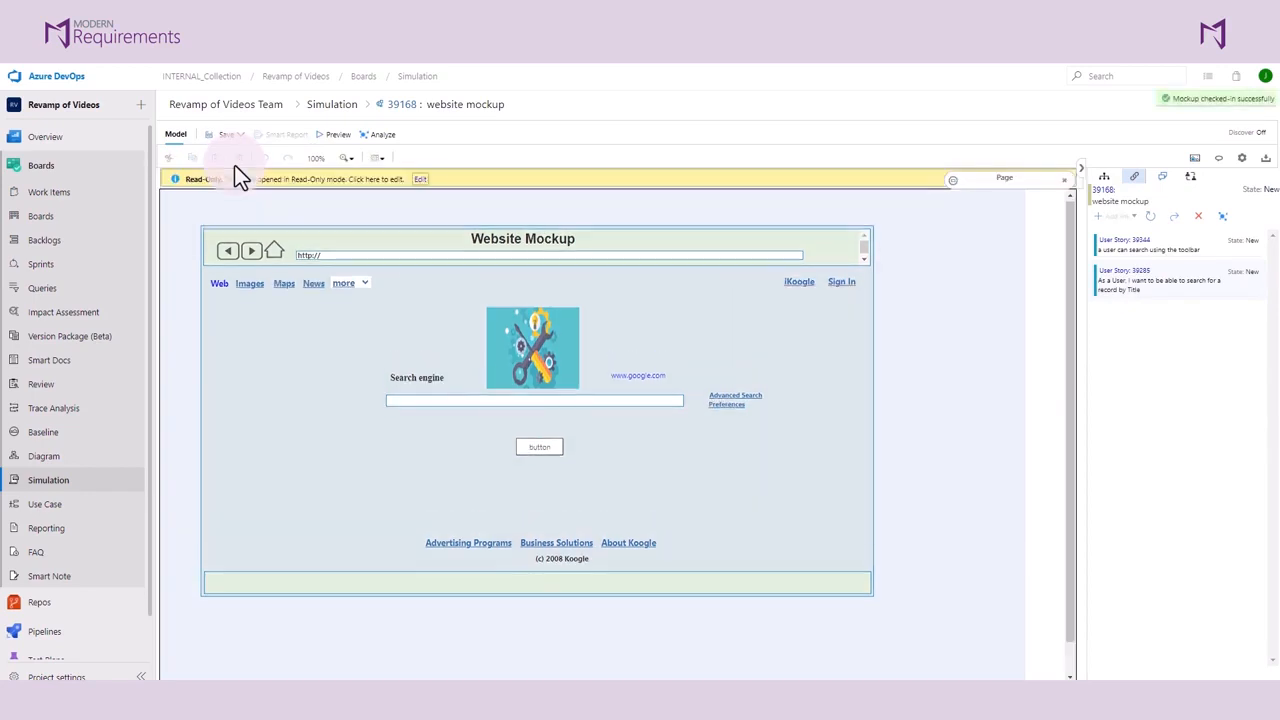
Step: Preview the simulation, test the button's navigation, and view bank web Mockup from the mockup list
{"action": "left_click", "coordinate": [324, 132]}
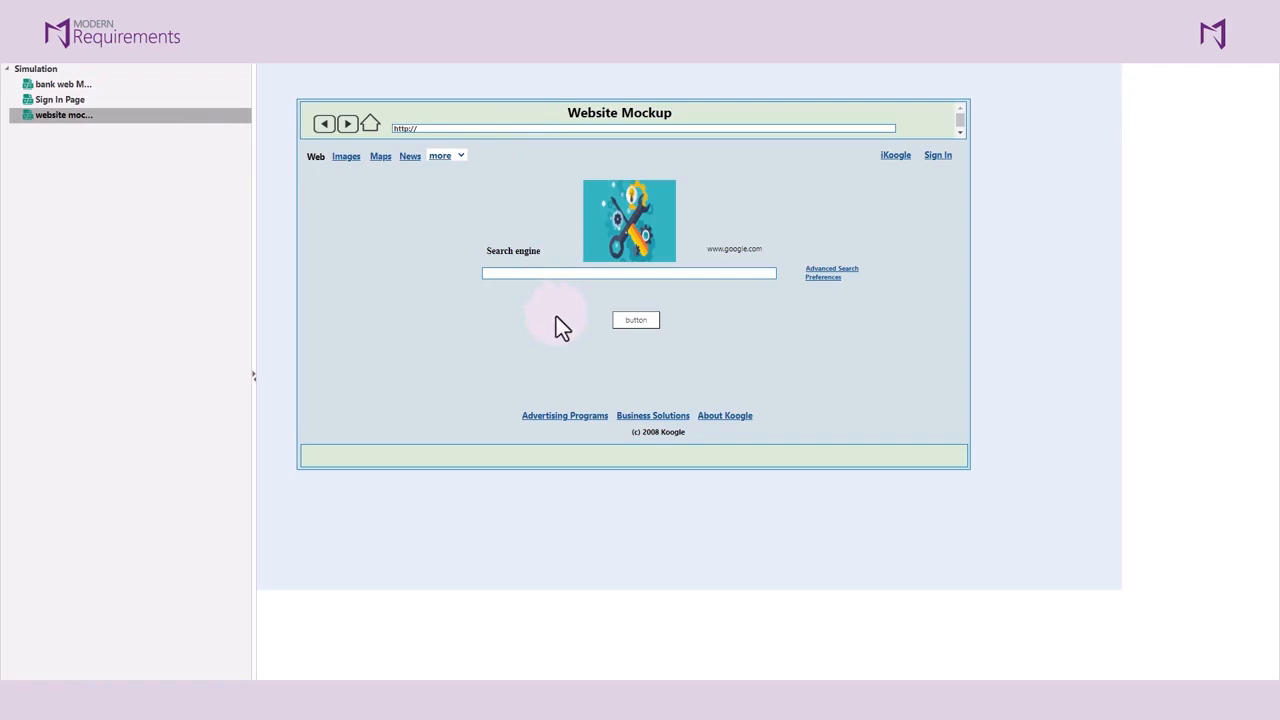
{"action": "left_click", "coordinate": [625, 322]}
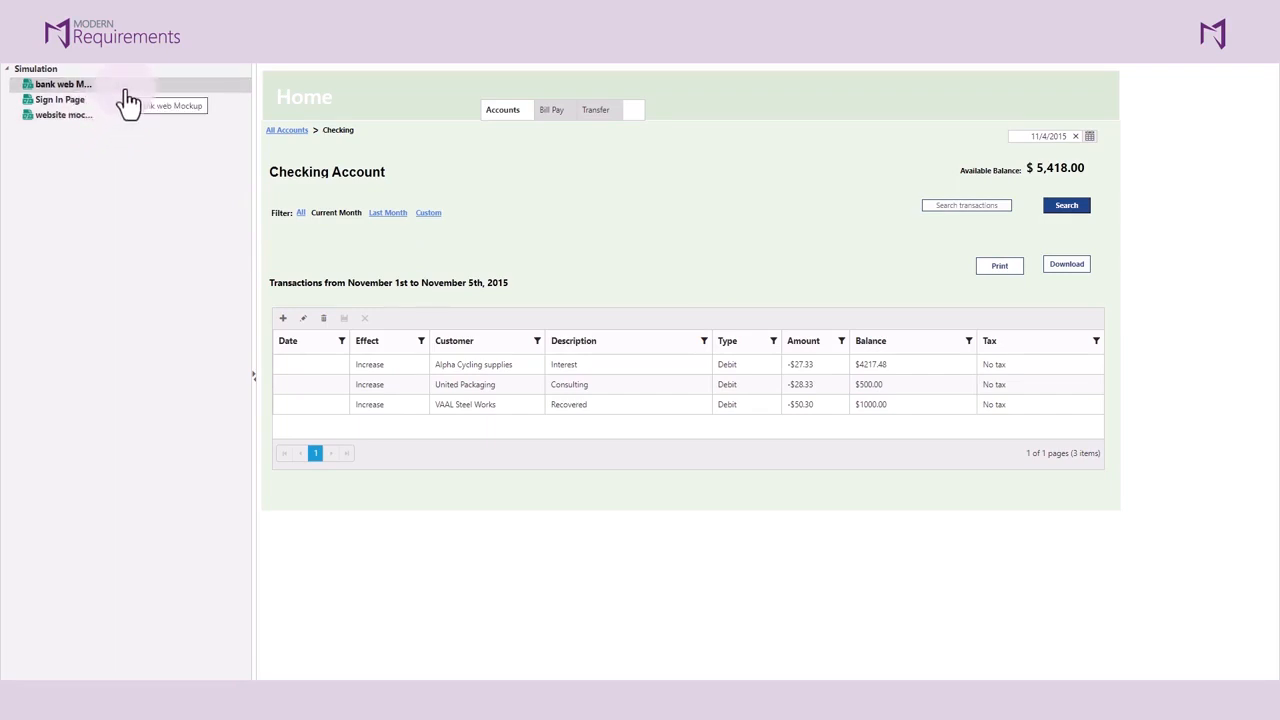
{"action": "left_click", "coordinate": [127, 88]}
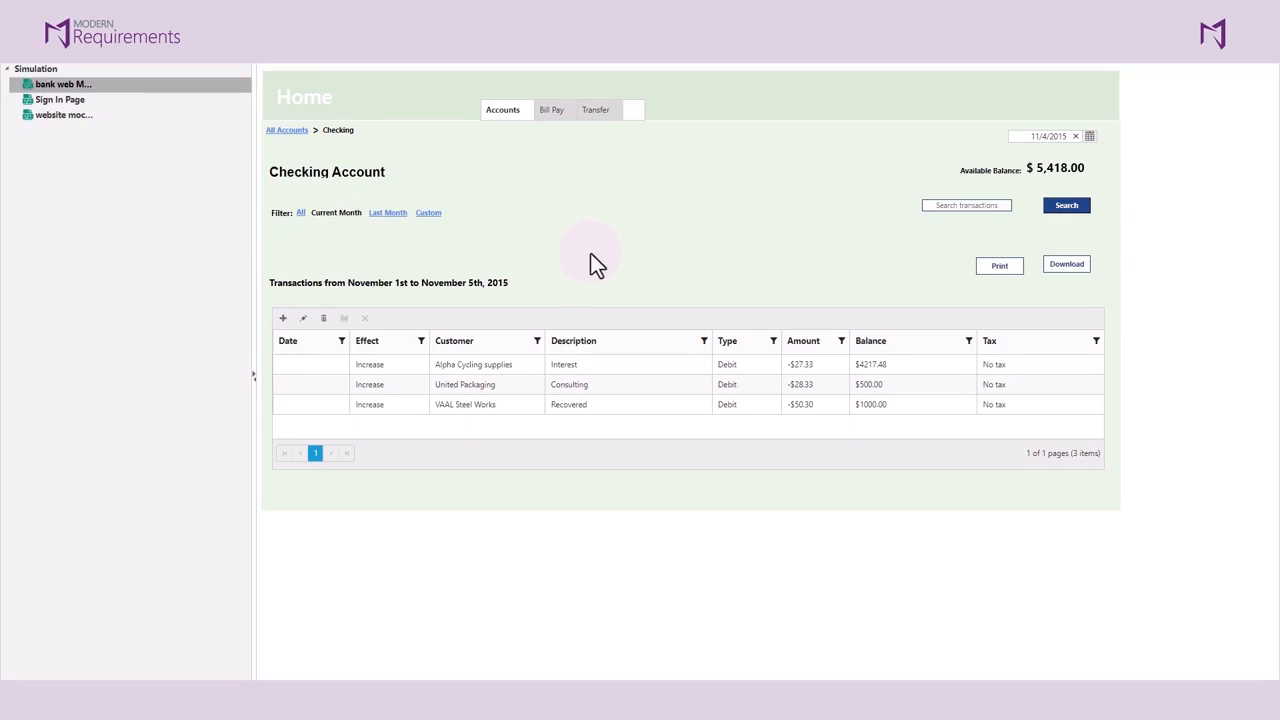